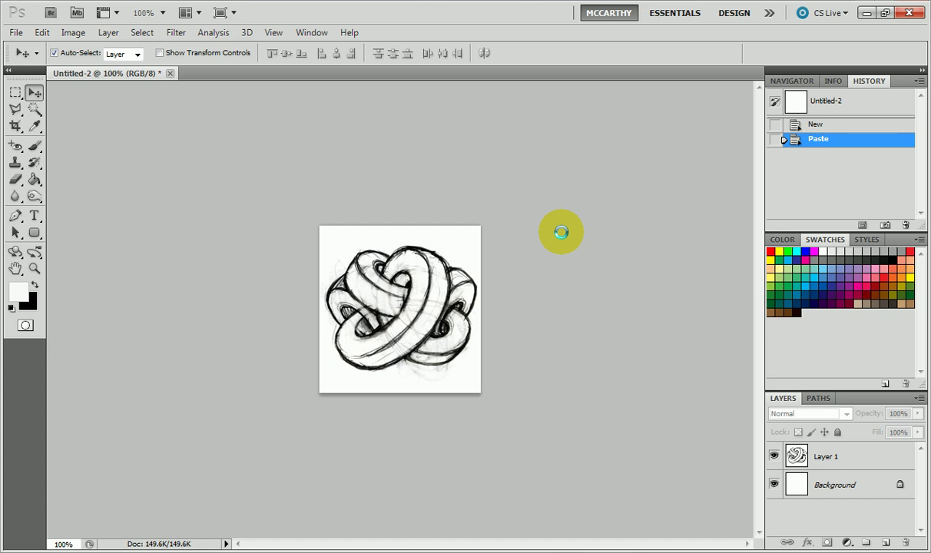
Examine the pasted sketch's line quality at high magnification and at actual size.
key(ctrl+plus)
key(ctrl+plus)
key(ctrl+plus)
key(ctrl+plus)
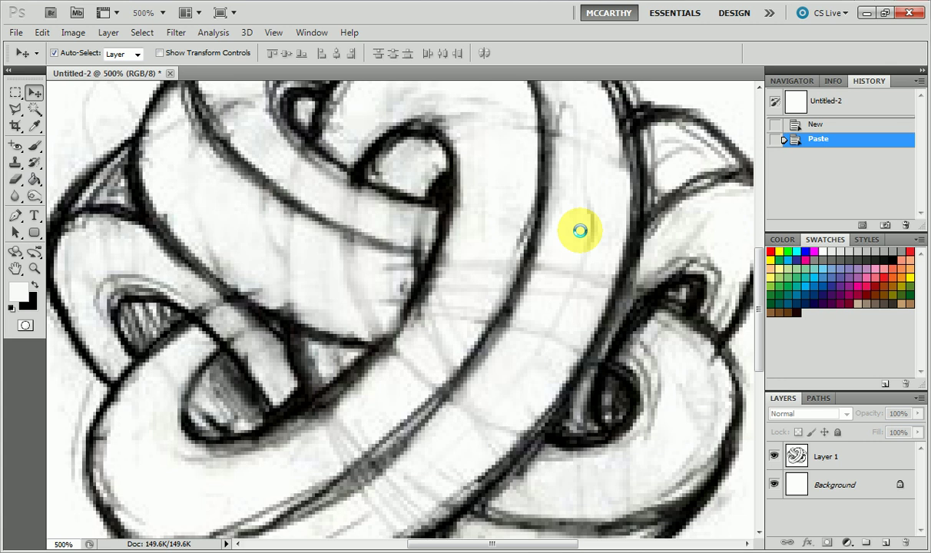
key(ctrl+1)
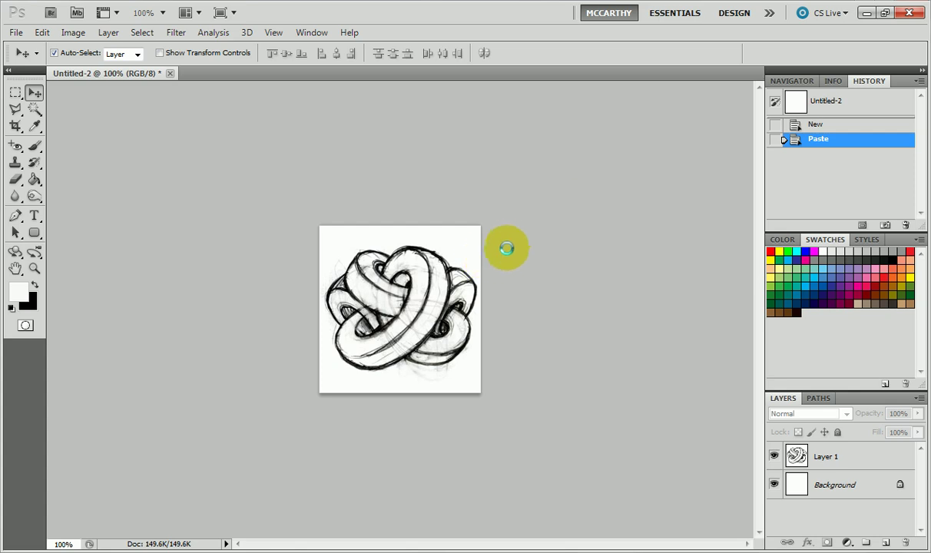
key(ctrl+plus)
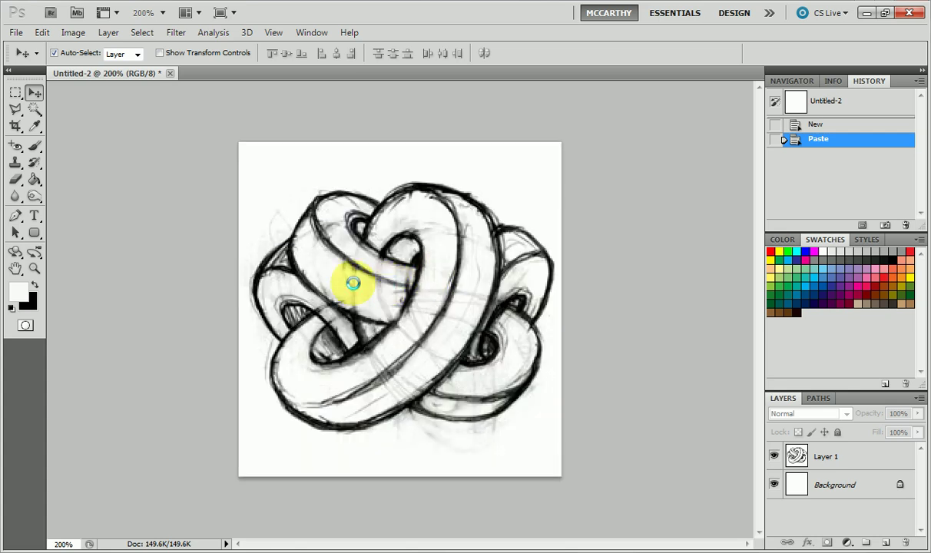
Try a white 10 px brush stroke on the sketch's loops and undo it.
click(34, 146)
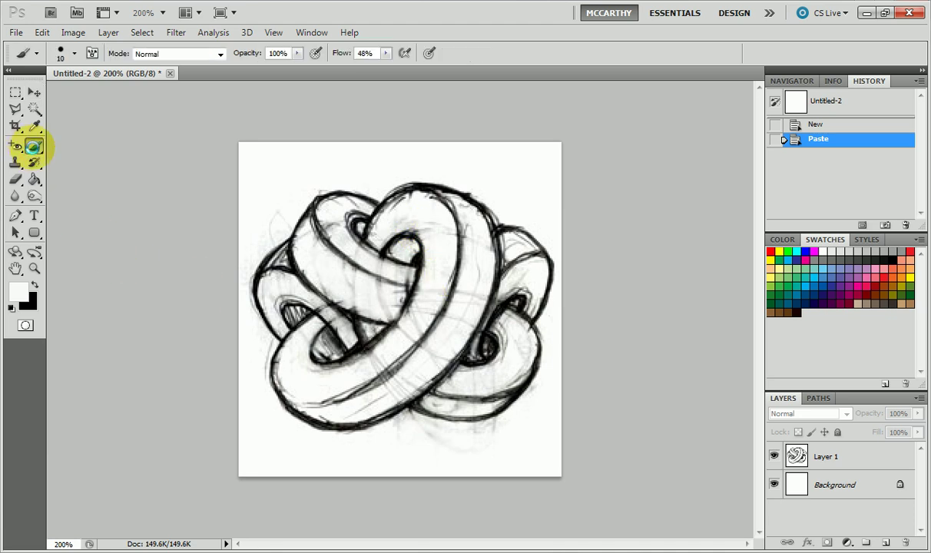
click(393, 225)
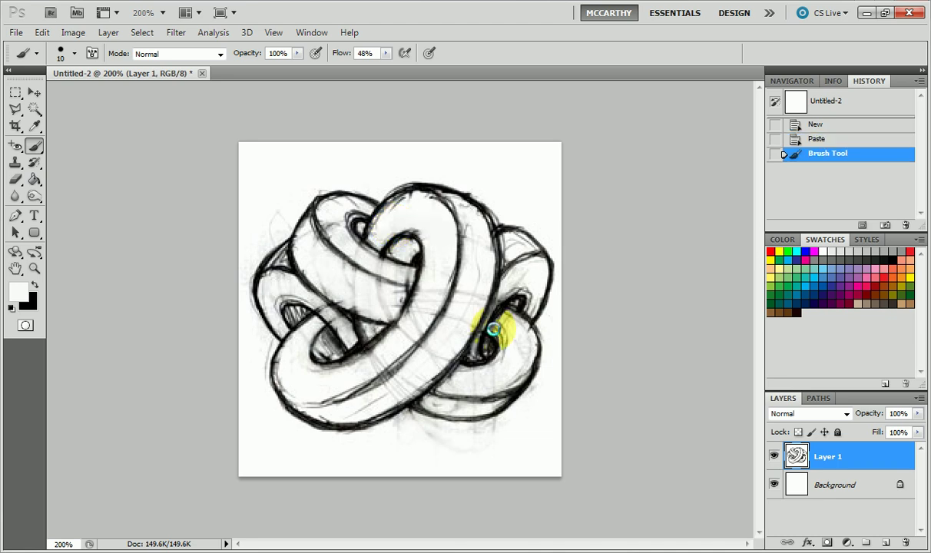
key(ctrl+z)
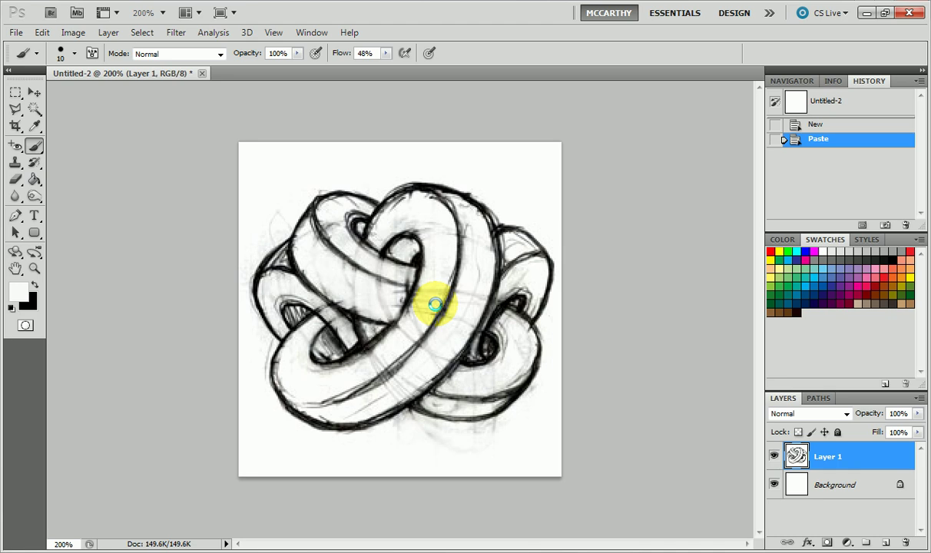
Start a Curves adjustment on the sketch layer and sample the dark linework inside the central loop as the black point.
click(73, 32)
mouse_move(145, 68)
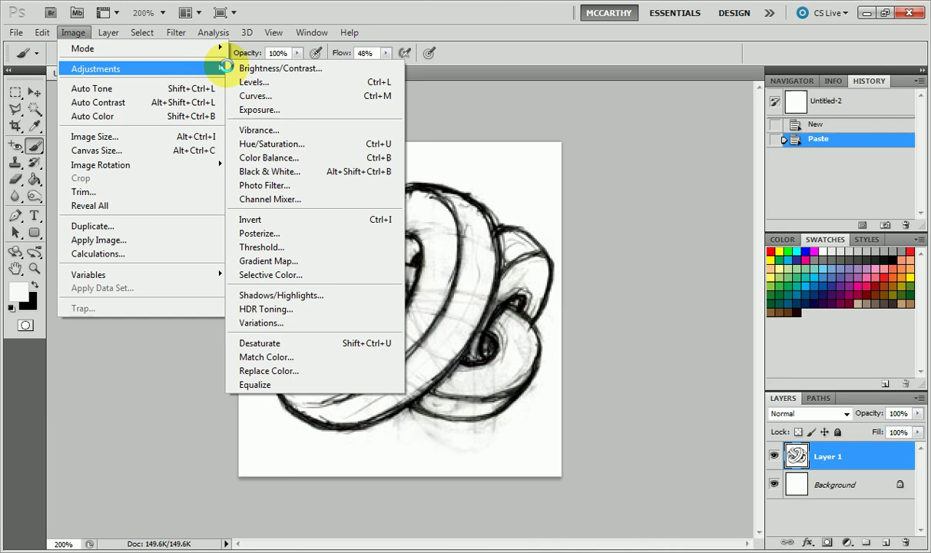
click(255, 95)
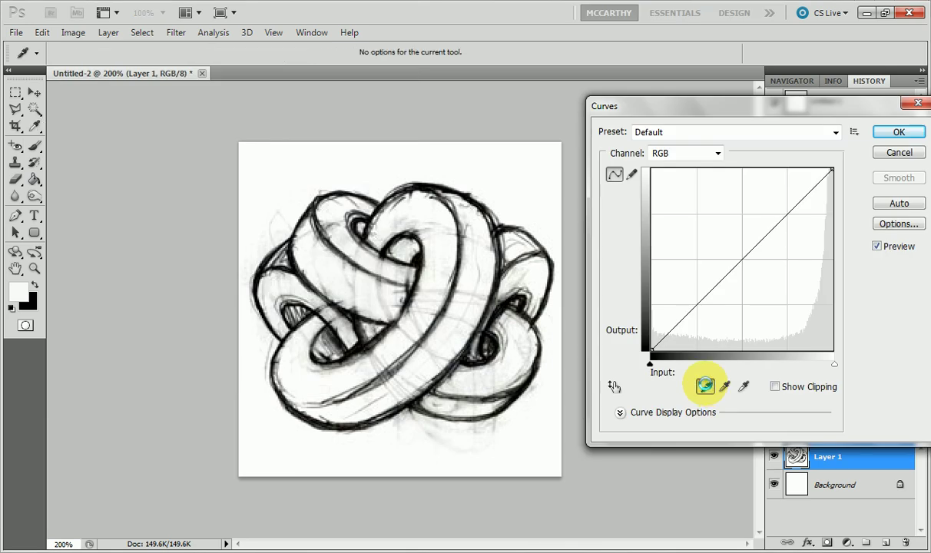
click(705, 384)
click(412, 251)
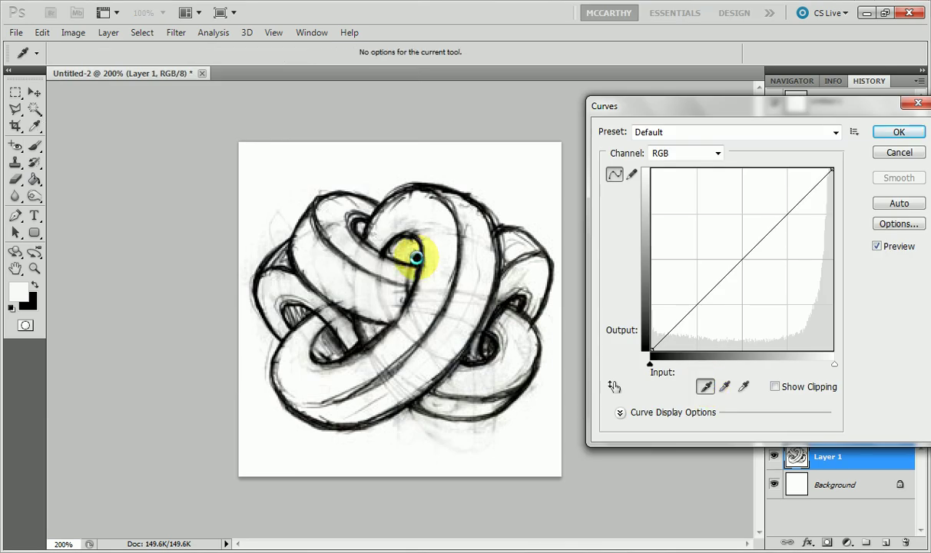
Set the RGB curve's white point to input 207 and black point to input 48, apply it, and compare before and after.
click(744, 384)
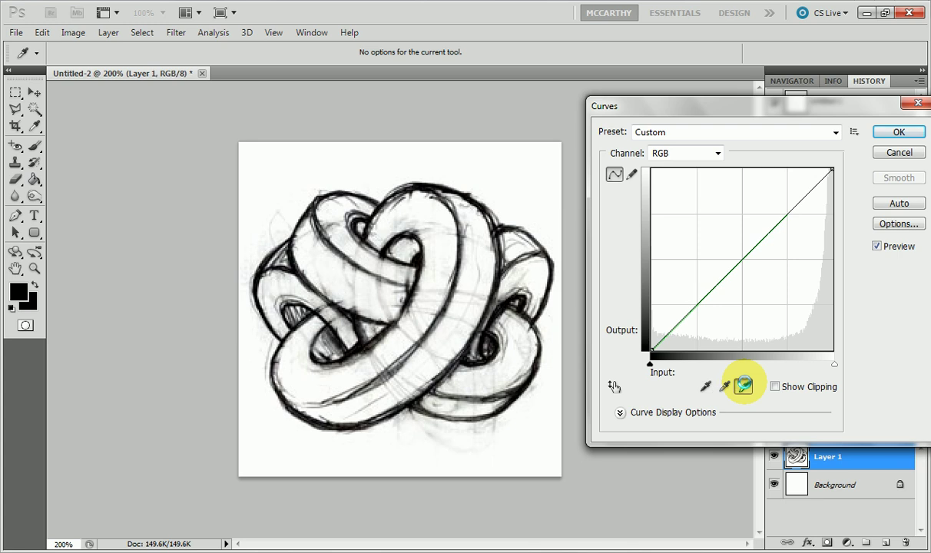
click(846, 159)
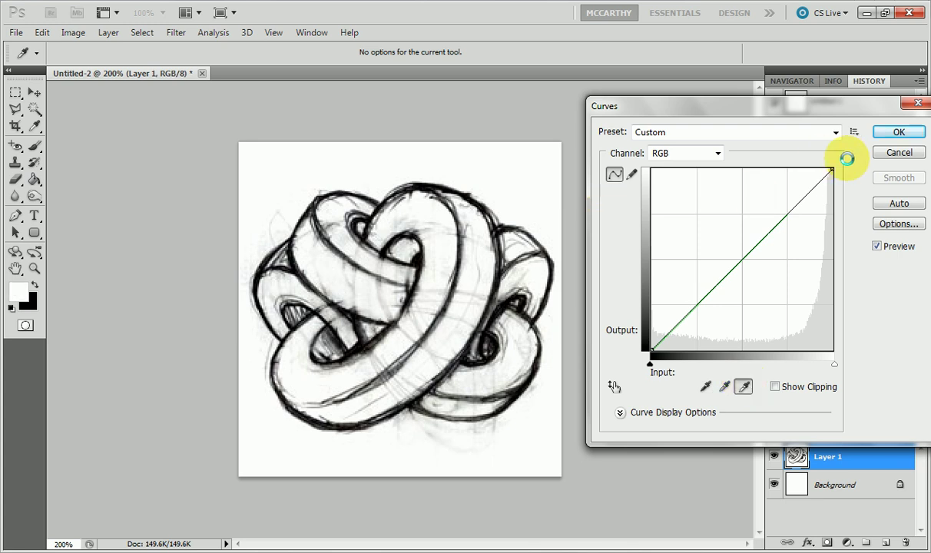
click(664, 343)
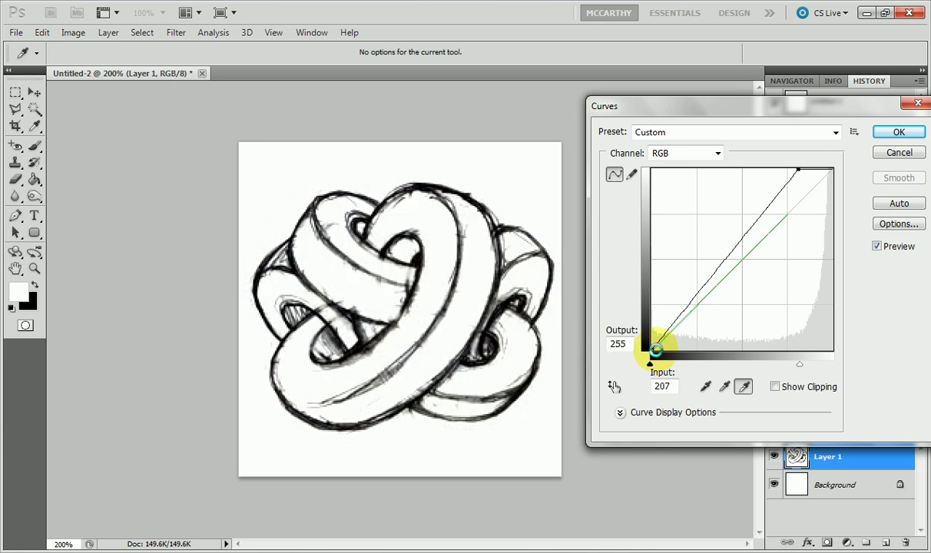
drag(657, 350, 676, 349)
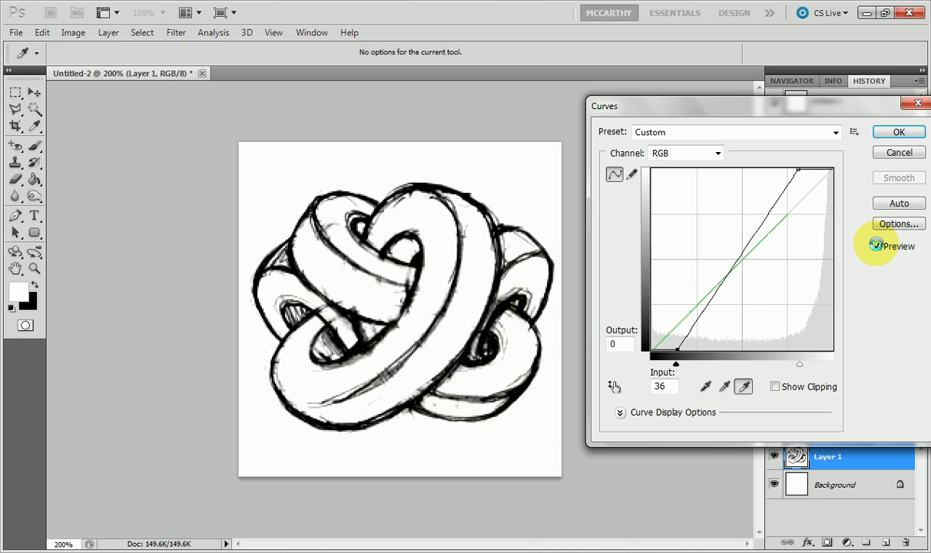
drag(676, 350, 684, 350)
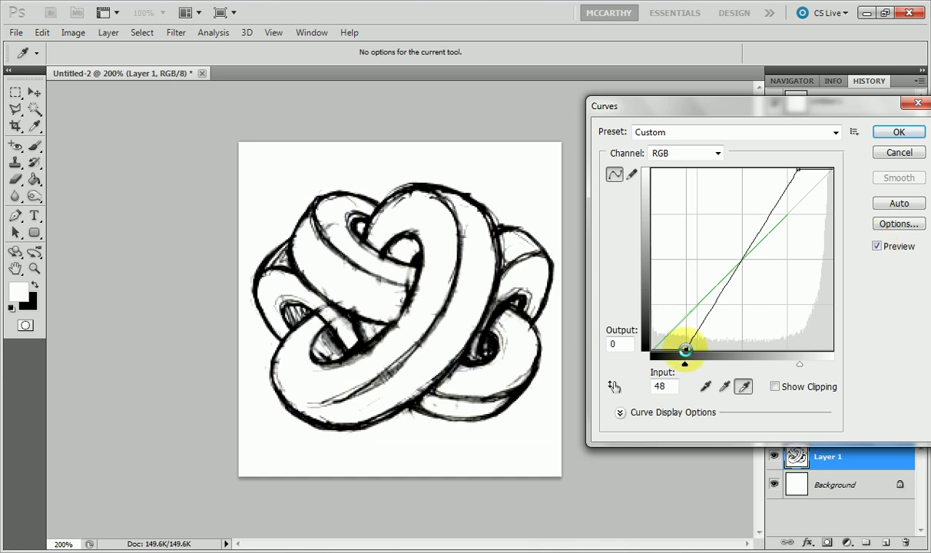
key(Return)
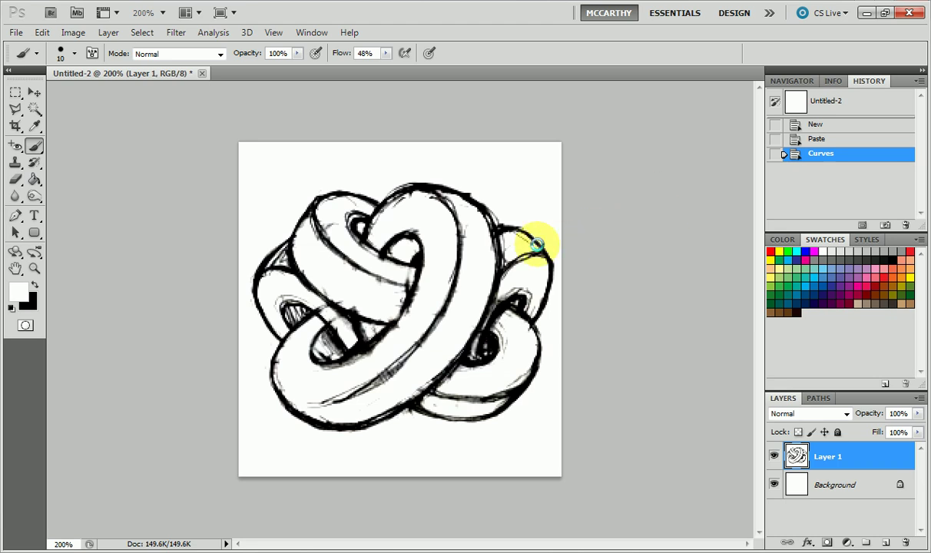
key(ctrl+z)
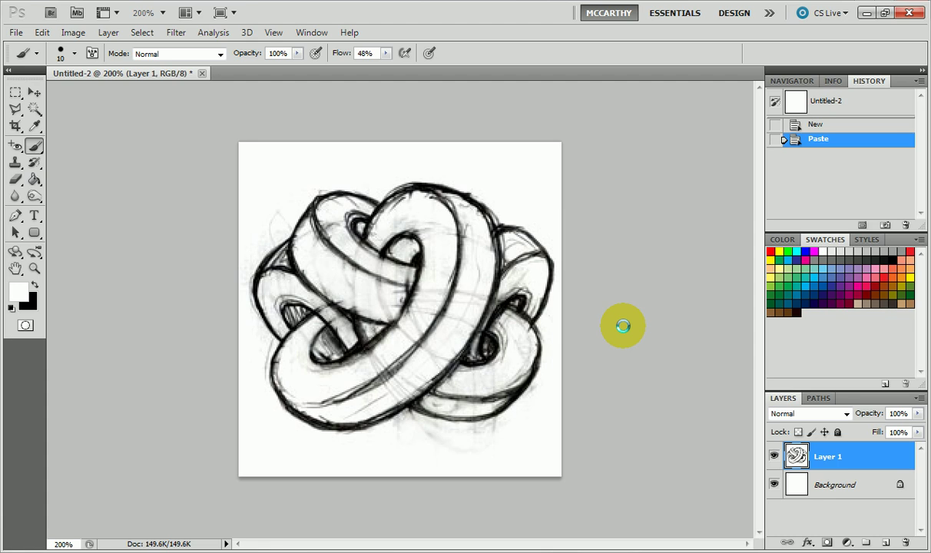
key(ctrl+z)
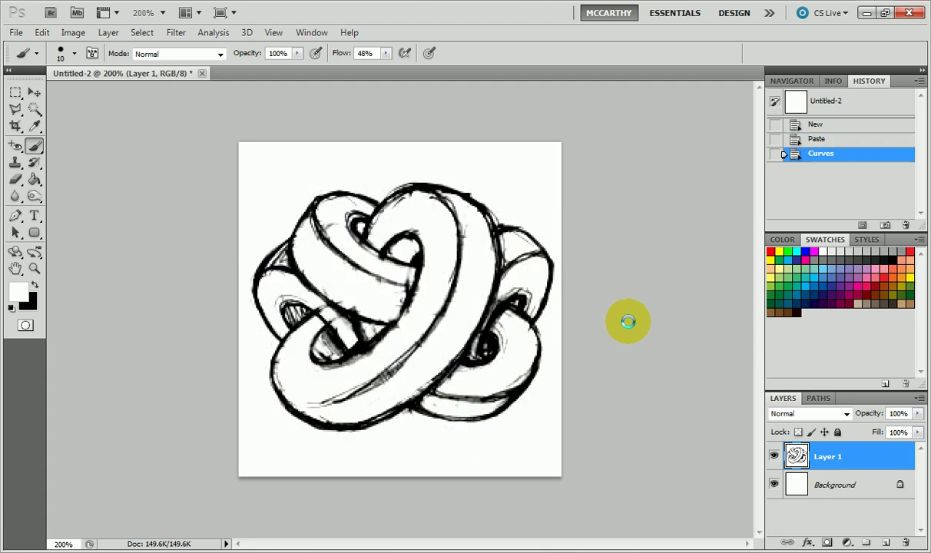
Paint white over stray sketch marks on the upper central loop and the upper right loop.
click(517, 239)
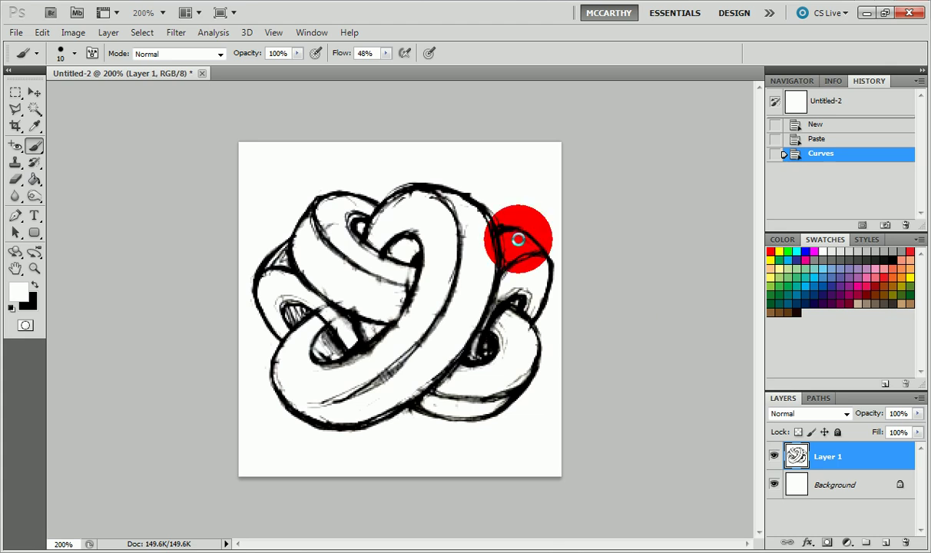
drag(518, 240, 430, 201)
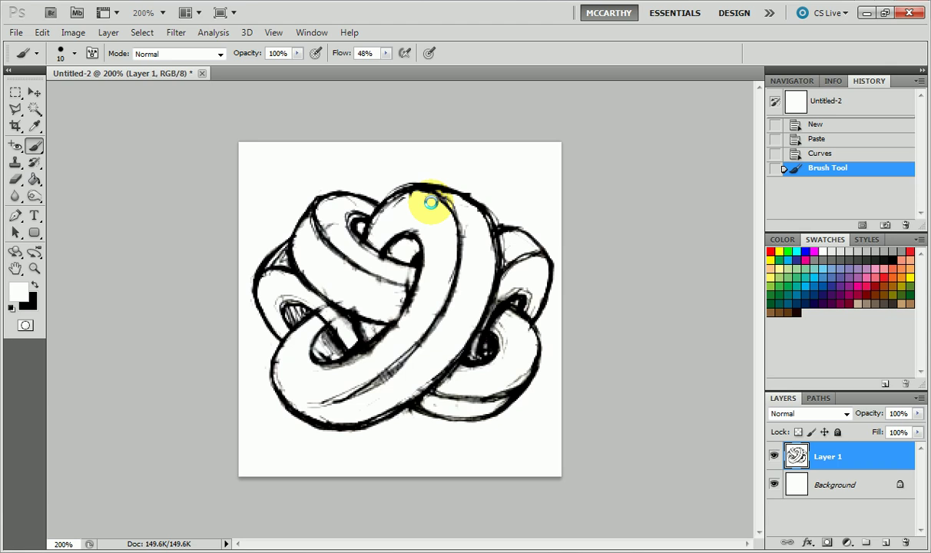
drag(431, 201, 519, 264)
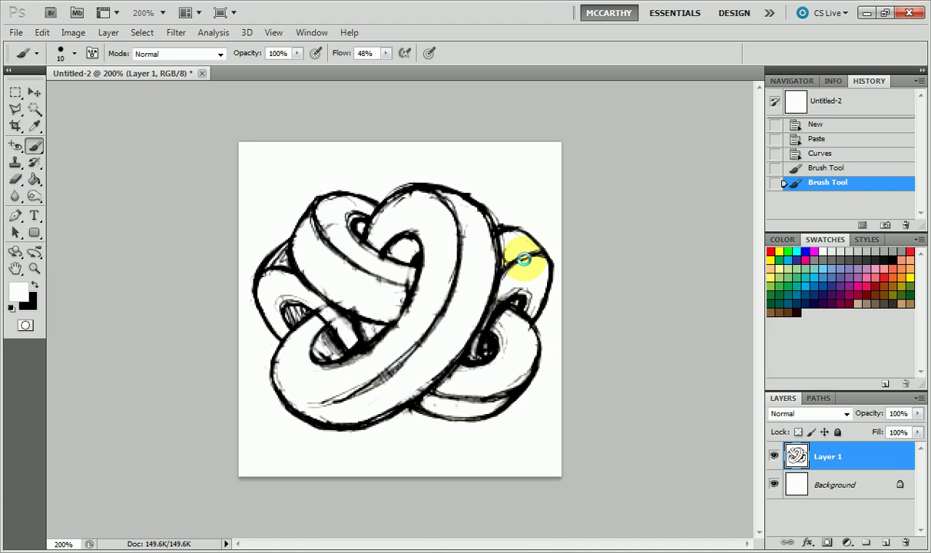
Copy the whole cleaned sketch, switch to Illustrator, and paste it onto the empty artboard.
key(ctrl+a)
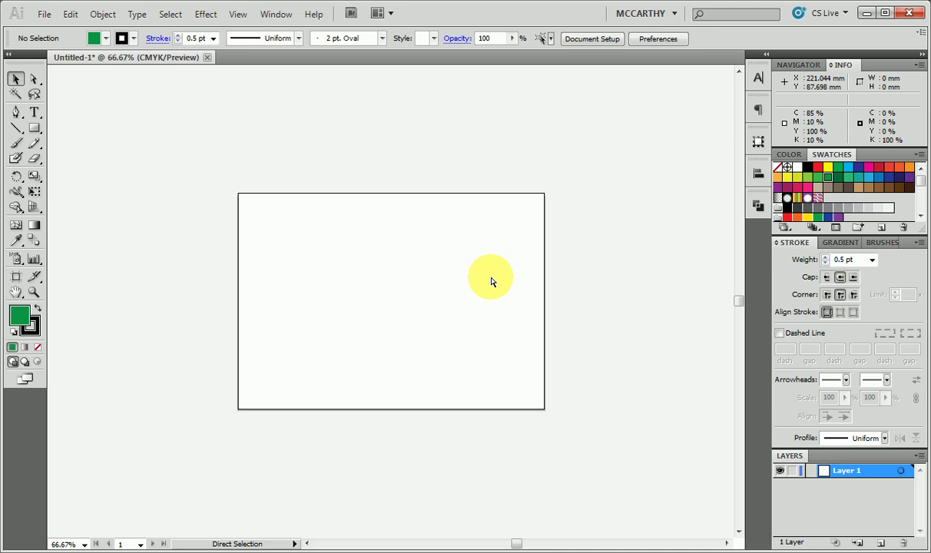
key(ctrl+=)
key(ctrl+v)
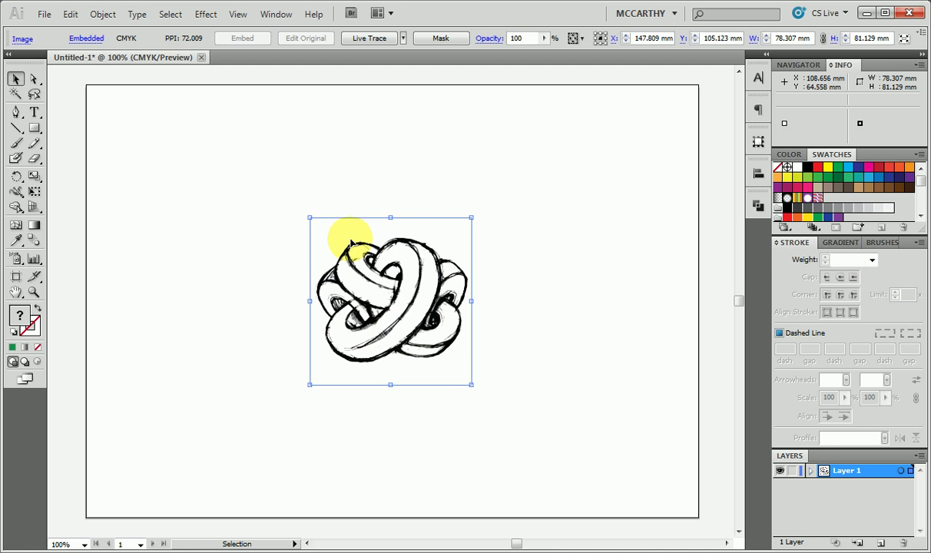
Live Trace the pasted sketch and expand the result into vector paths.
click(103, 14)
mouse_move(201, 389)
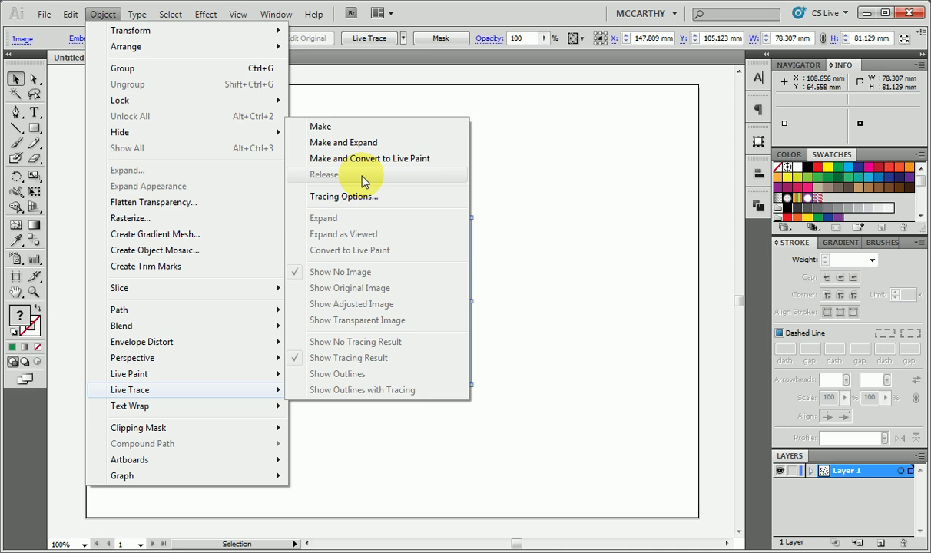
click(343, 142)
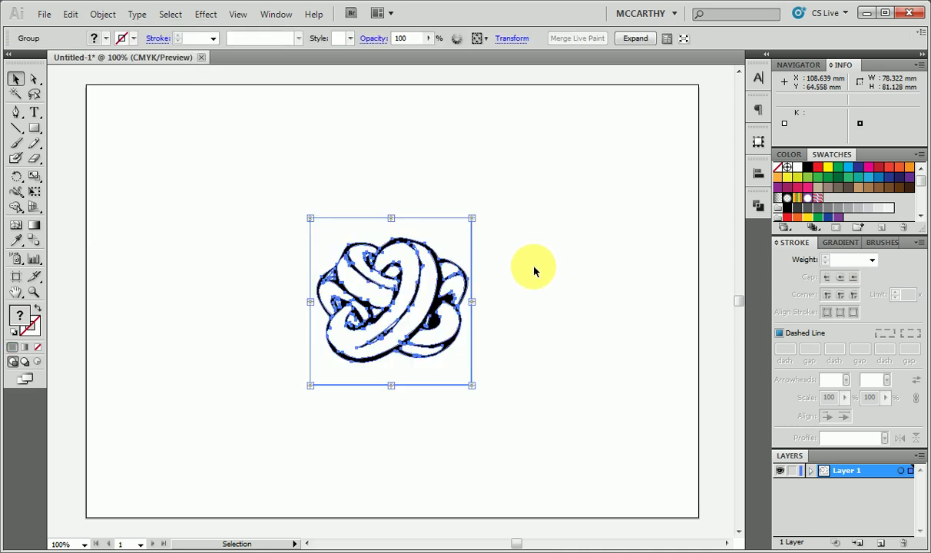
Examine the traced artwork's vector edges up close at up to 6400% zoom, and return to 150%.
key(ctrl+plus)
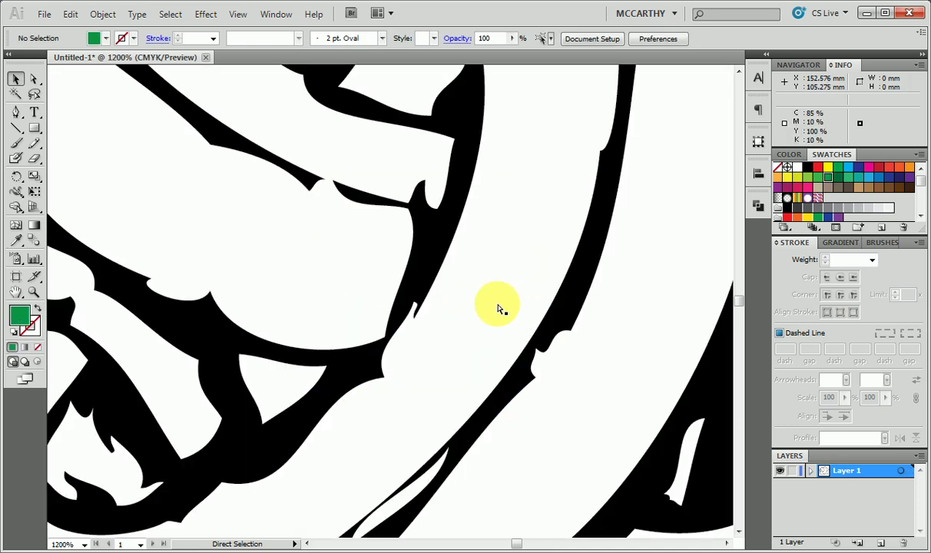
key(ctrl+plus)
key(ctrl+plus)
key(ctrl+plus)
key(ctrl+plus)
key(ctrl+plus)
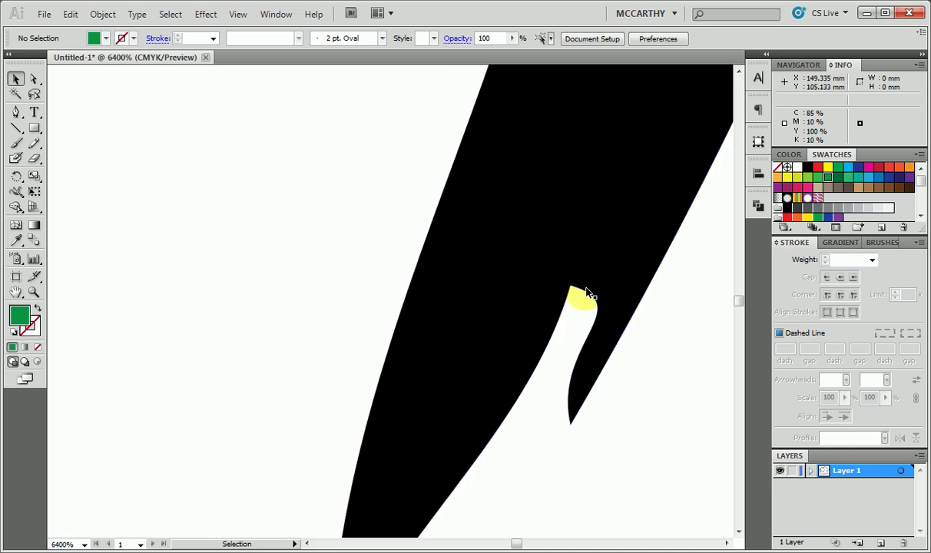
key(ctrl+minus)
key(ctrl+minus)
key(ctrl+minus)
key(ctrl+minus)
key(ctrl+minus)
key(ctrl+minus)
key(ctrl+minus)
key(ctrl+minus)
key(ctrl+minus)
key(ctrl+minus)
key(ctrl+minus)
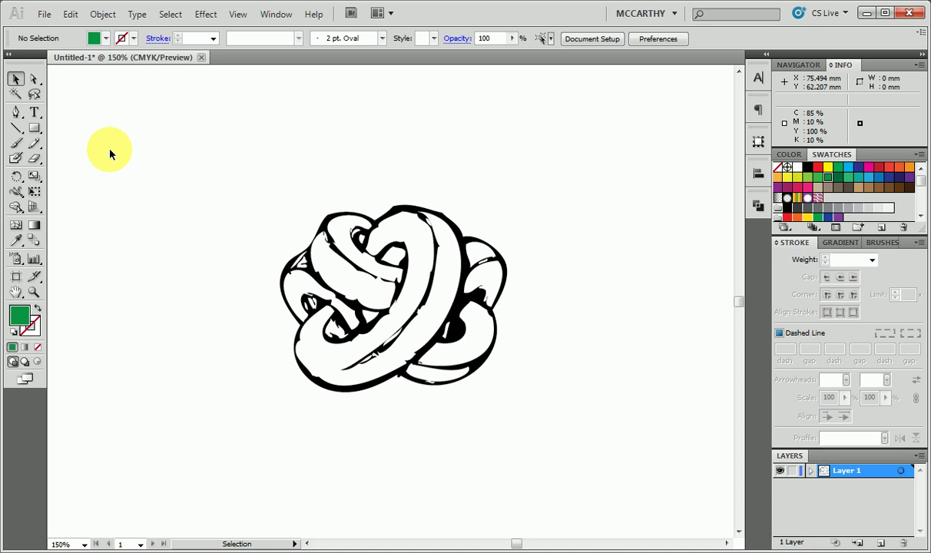
Draw a closed green two-lobed shape about 25 mm wide and 45 mm high with the Pen tool beside the traced artwork.
key(p)
click(636, 182)
drag(670, 194, 680, 215)
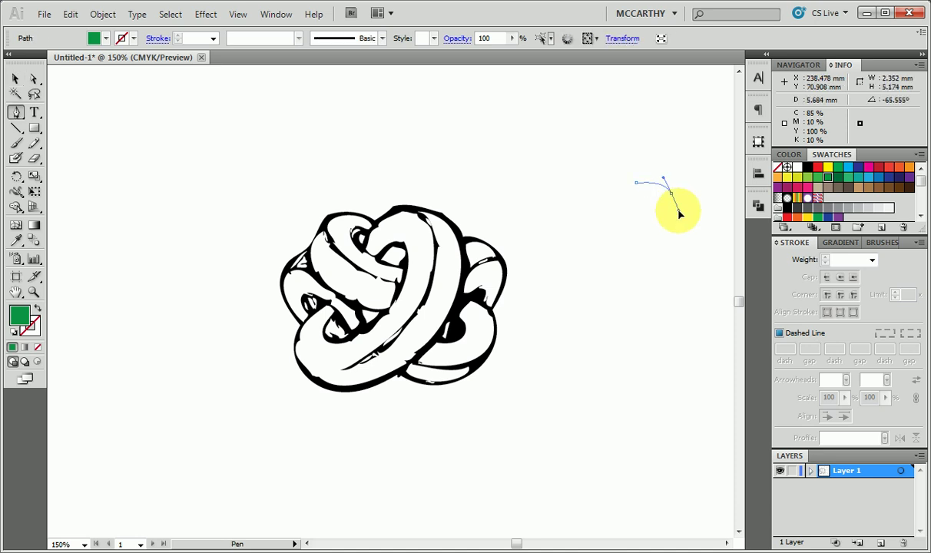
click(670, 239)
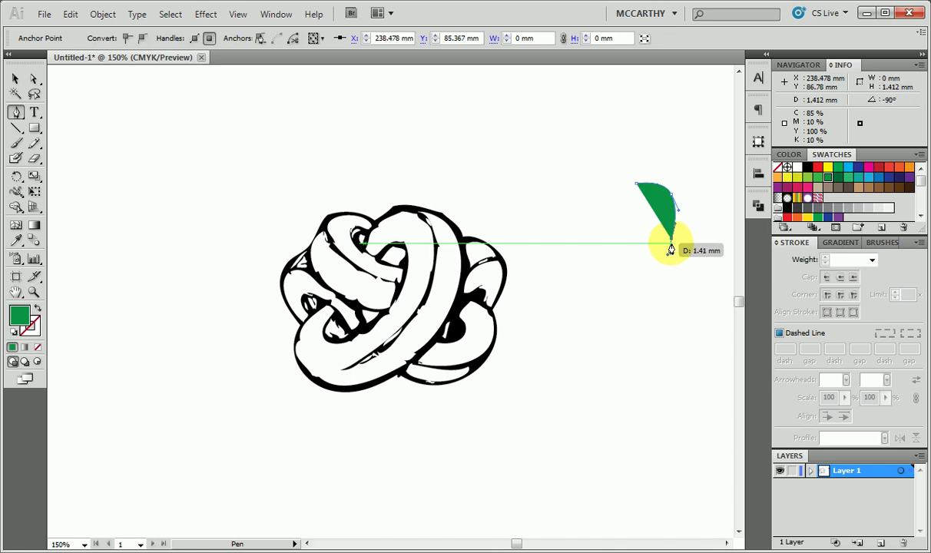
drag(702, 258, 705, 286)
drag(696, 298, 683, 305)
drag(628, 321, 616, 317)
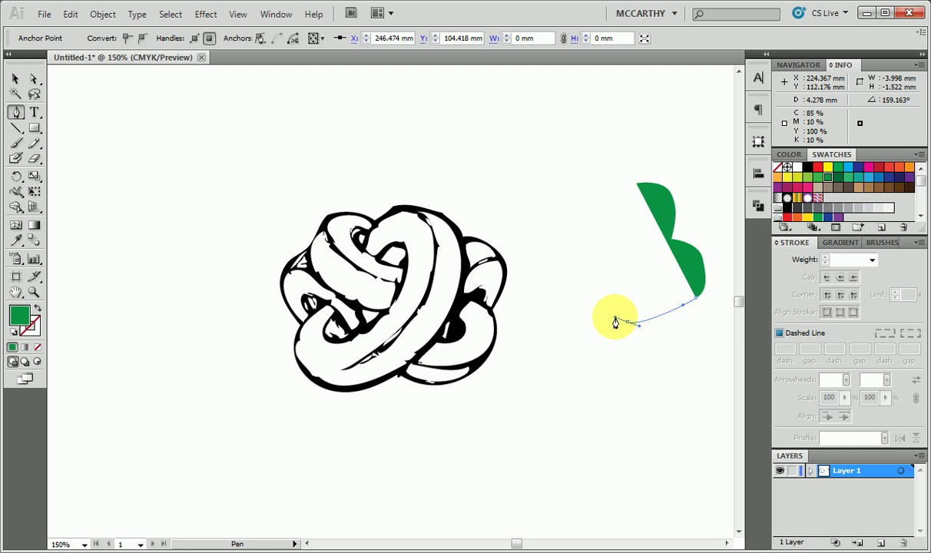
click(637, 187)
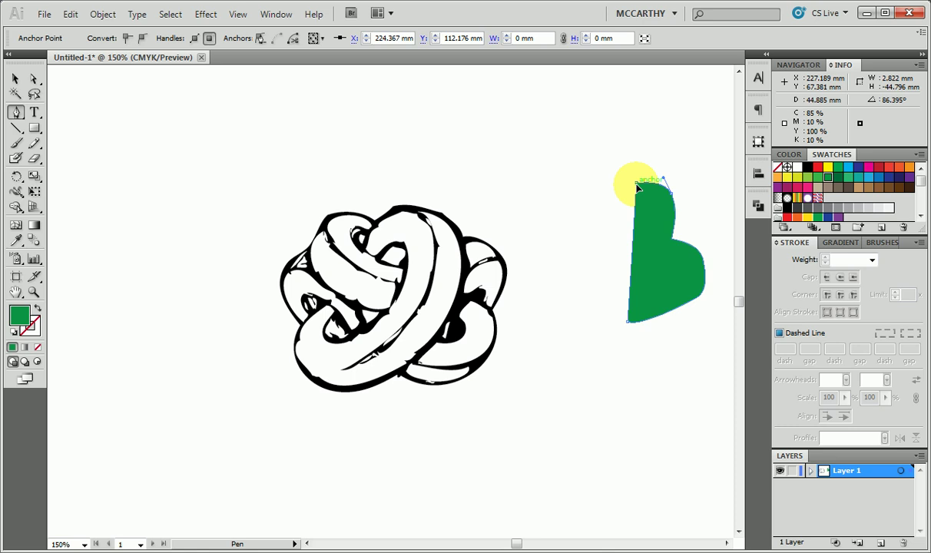
Delete the green two-lobed shape beside the traced artwork.
key(v)
click(631, 206)
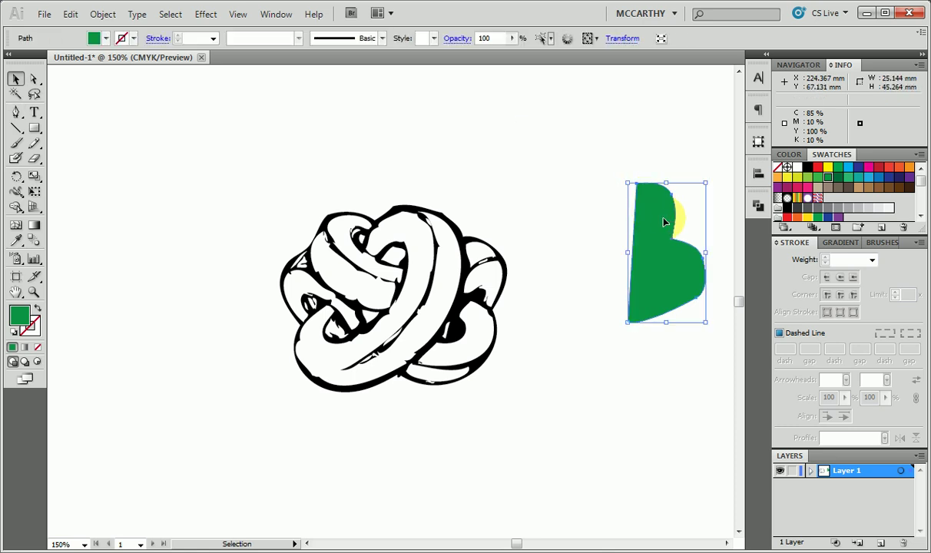
key(Delete)
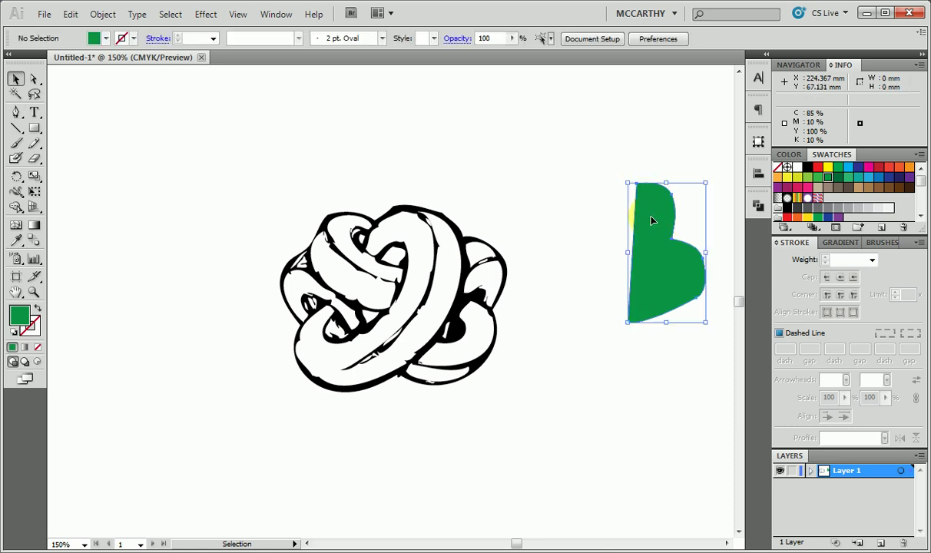
key(Delete)
Ungroup the expanded trace so that the artwork is separated from its background rectangle.
click(408, 227)
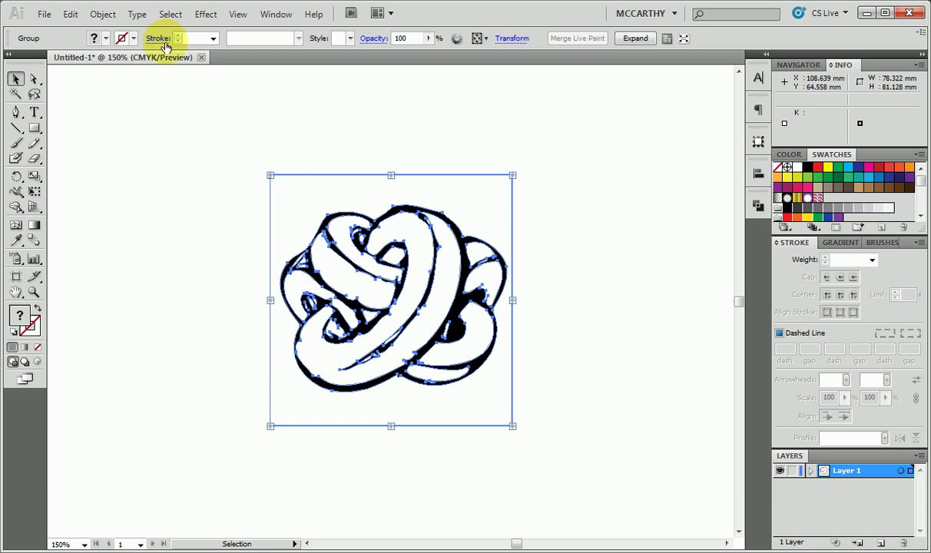
click(103, 14)
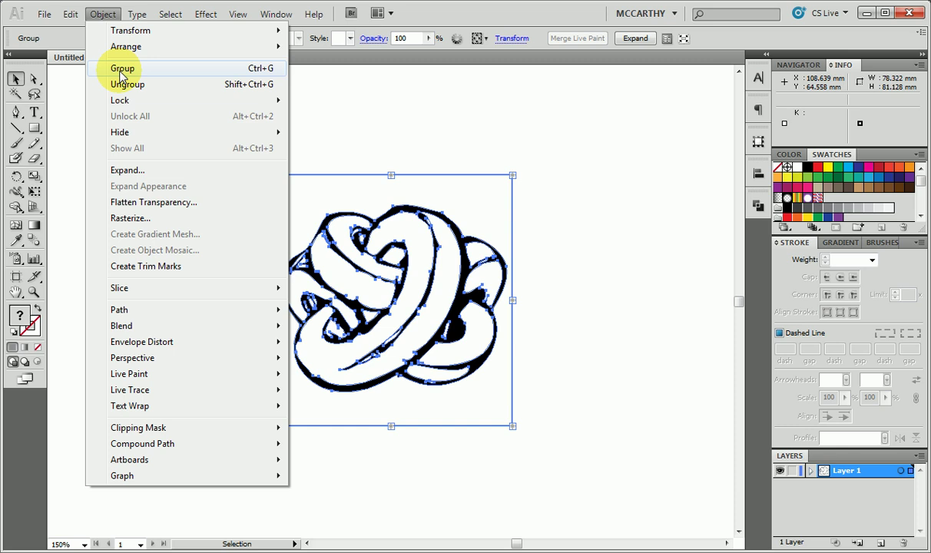
click(121, 70)
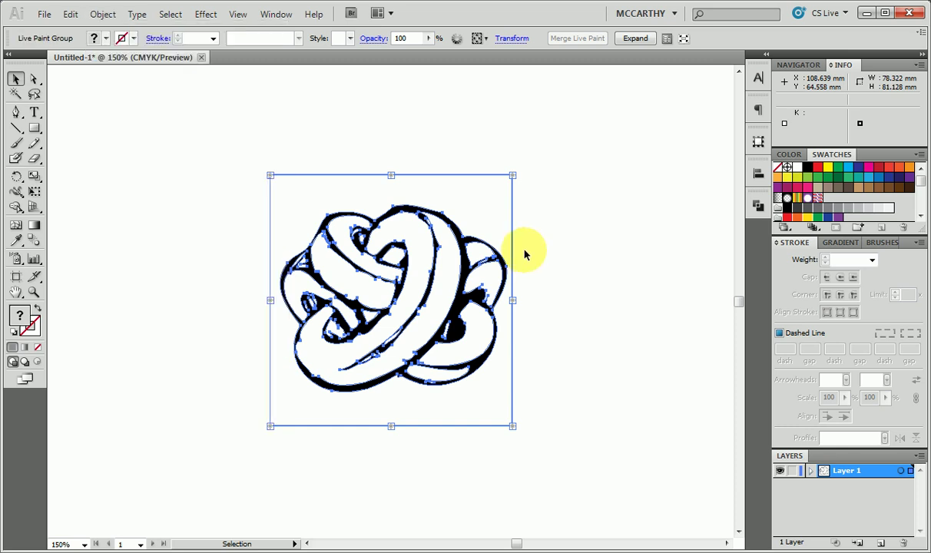
click(507, 197)
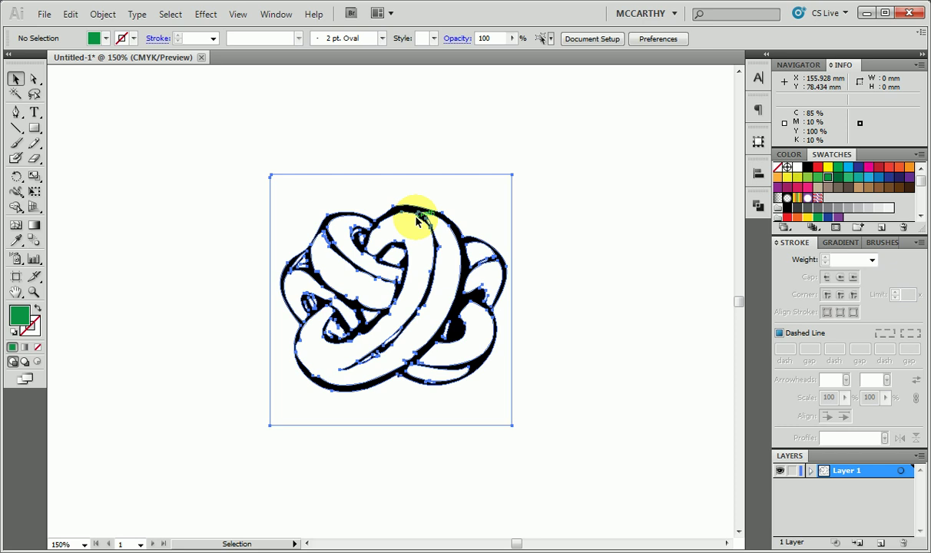
Delete the white background rectangle surrounding the traced loop artwork.
key(a)
click(339, 191)
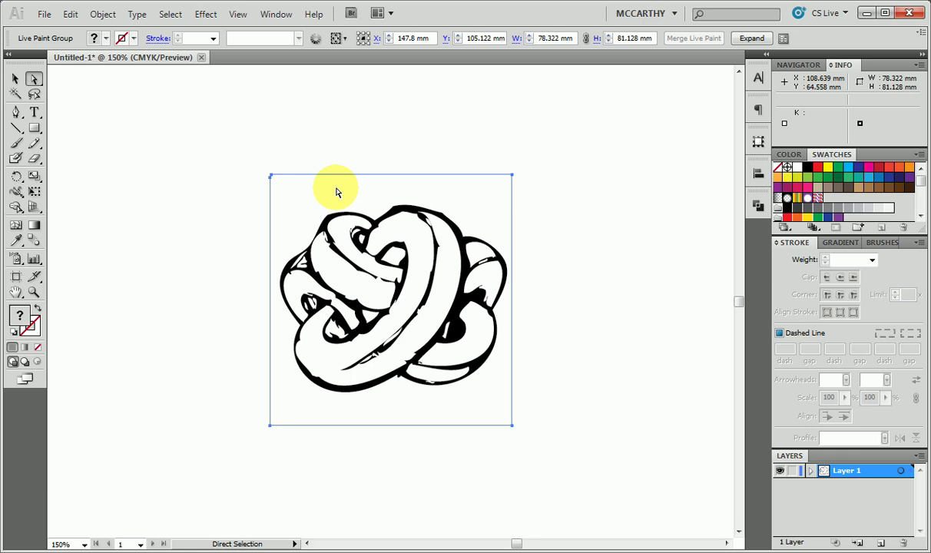
key(Delete)
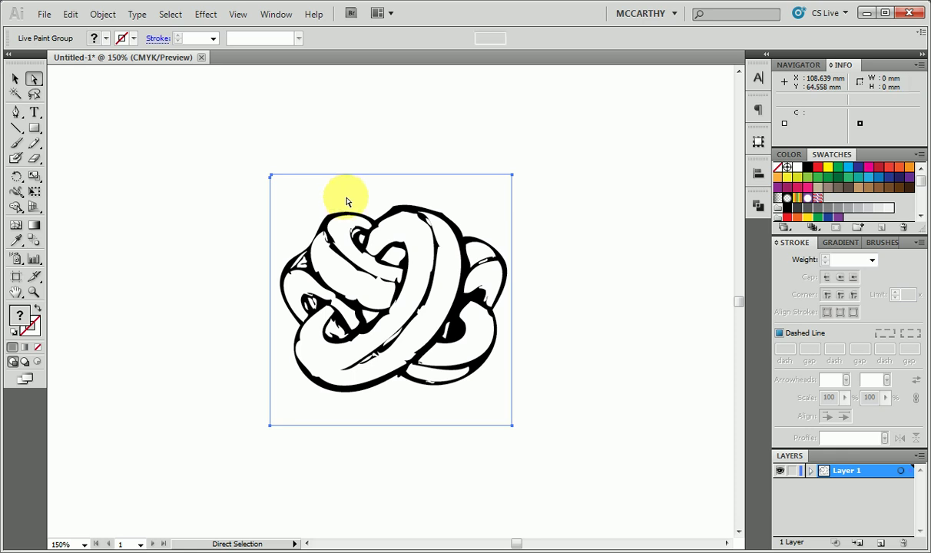
key(v)
click(347, 197)
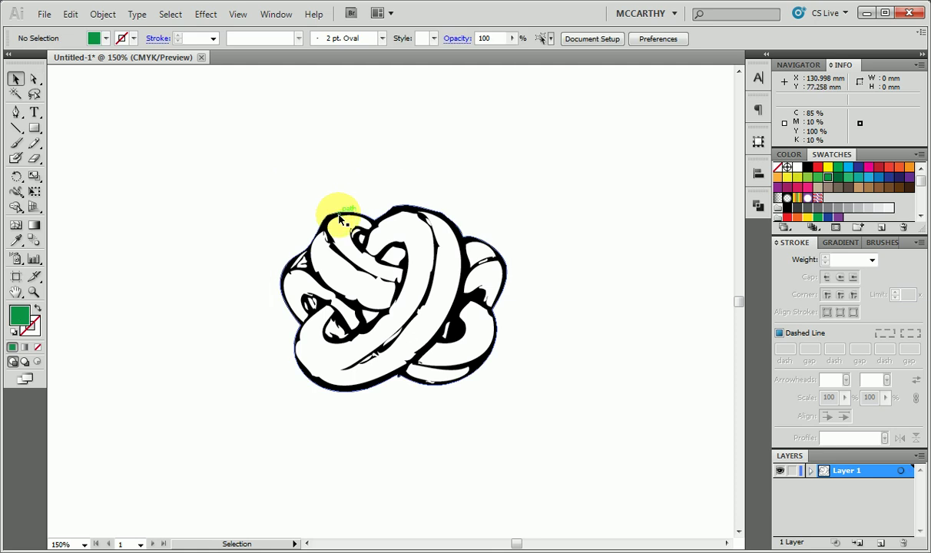
Release the artwork's Live Paint group into separate paths and fill all of them with dark green (C 90, M 30, Y 95, K 30).
click(339, 220)
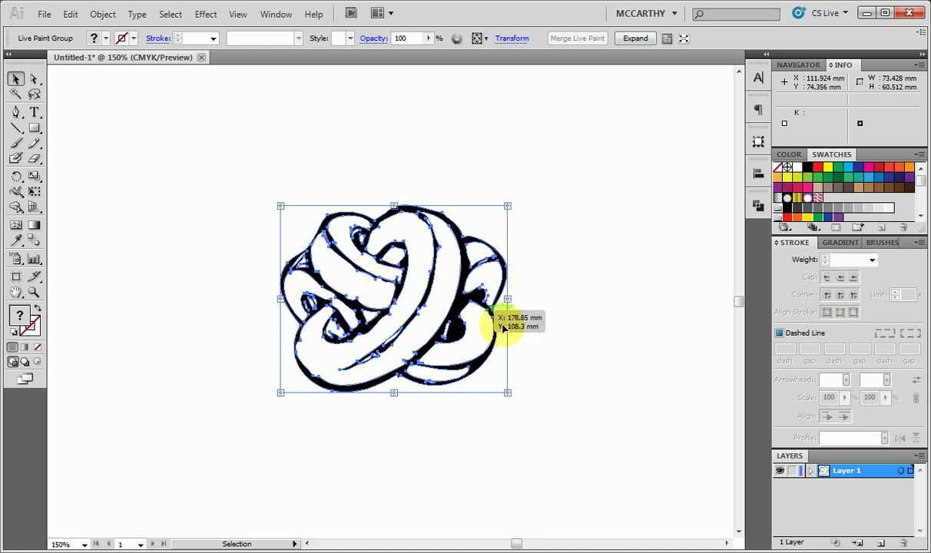
click(480, 170)
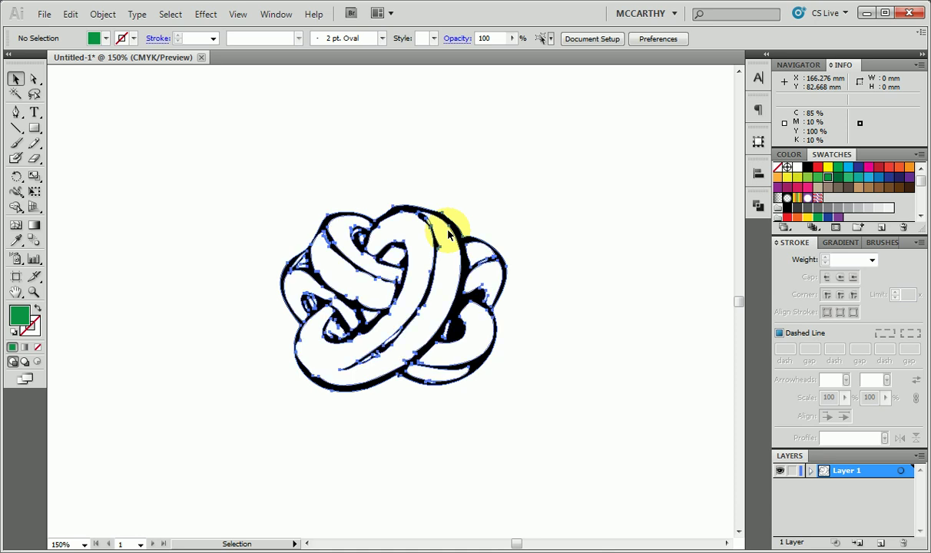
click(450, 234)
click(103, 13)
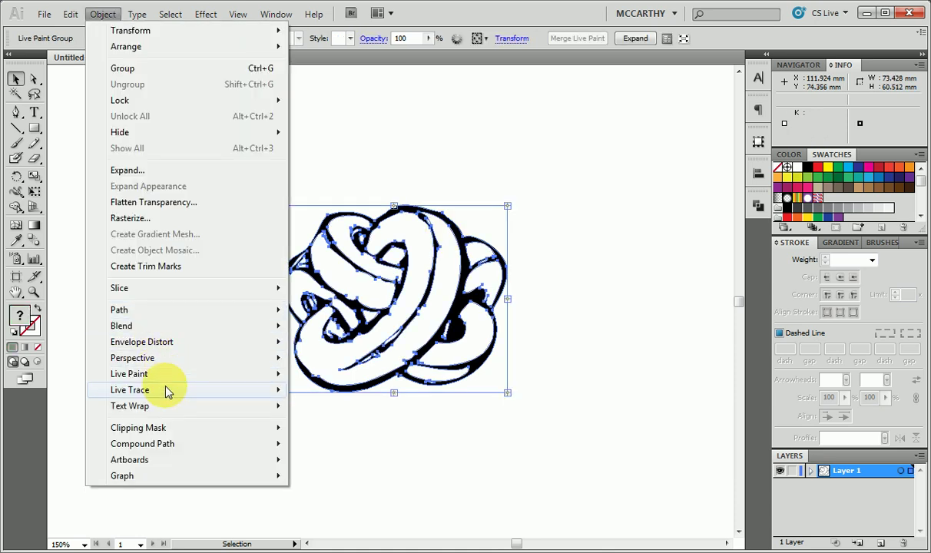
mouse_move(191, 376)
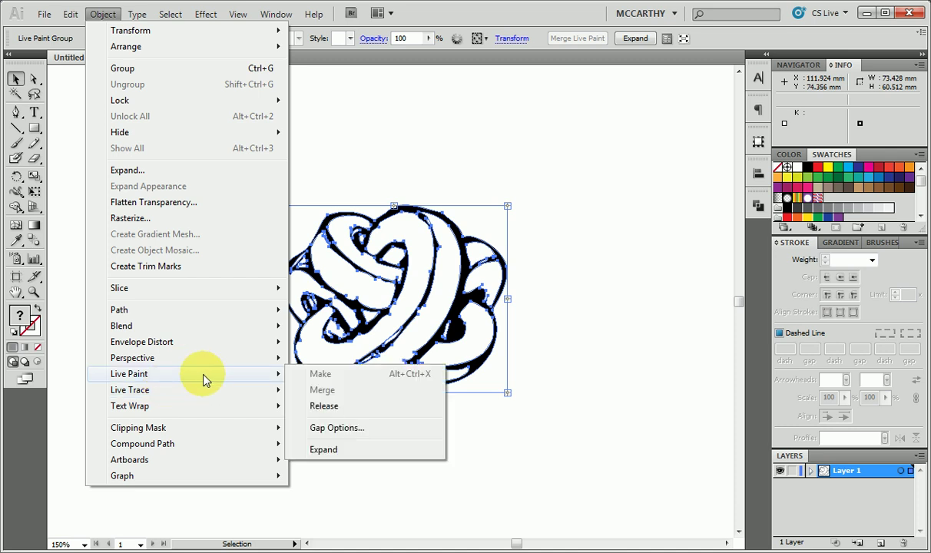
click(324, 405)
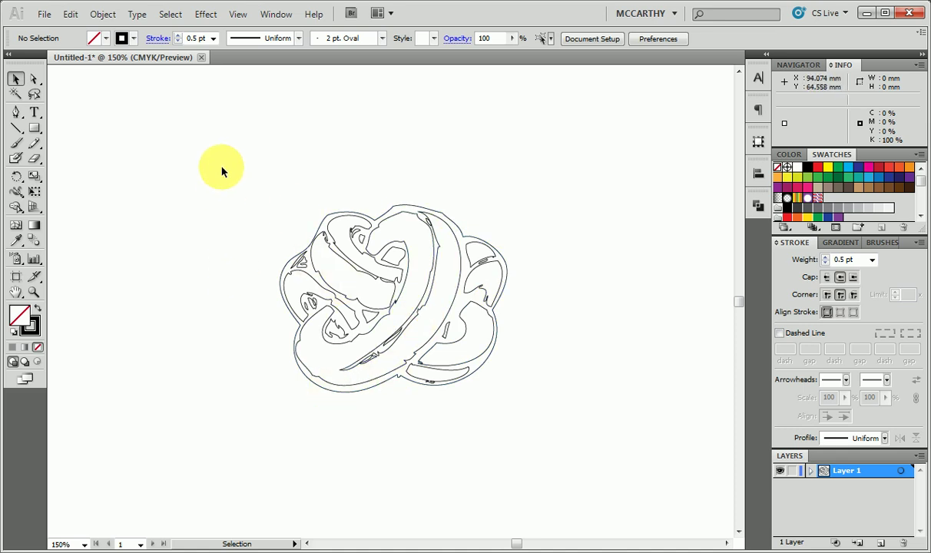
key(ctrl+a)
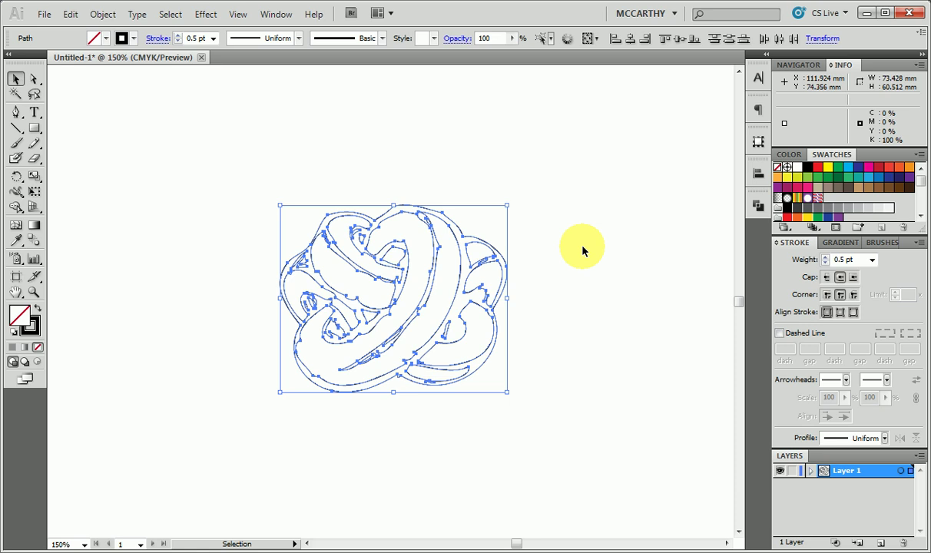
click(790, 155)
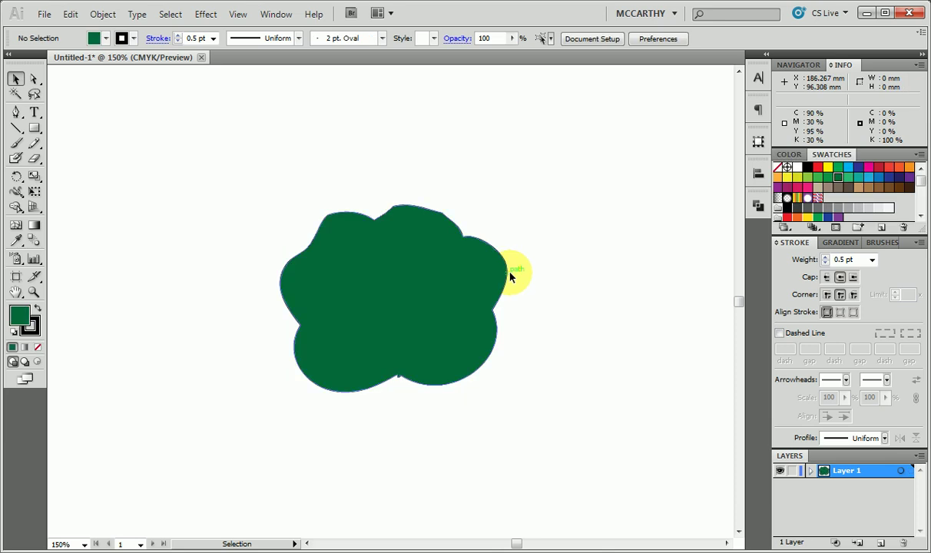
Fill the outer silhouette path with black and send it to the back behind the green loop shapes.
click(510, 272)
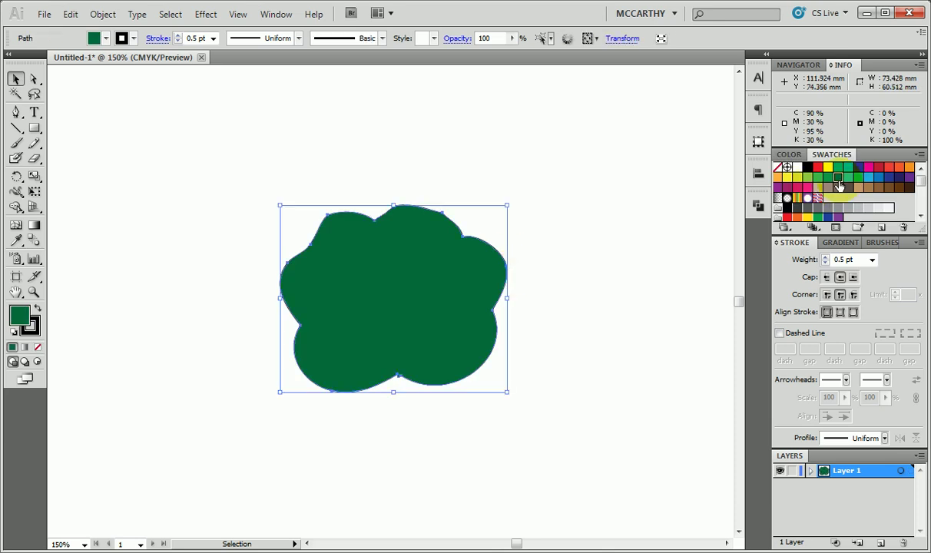
click(807, 167)
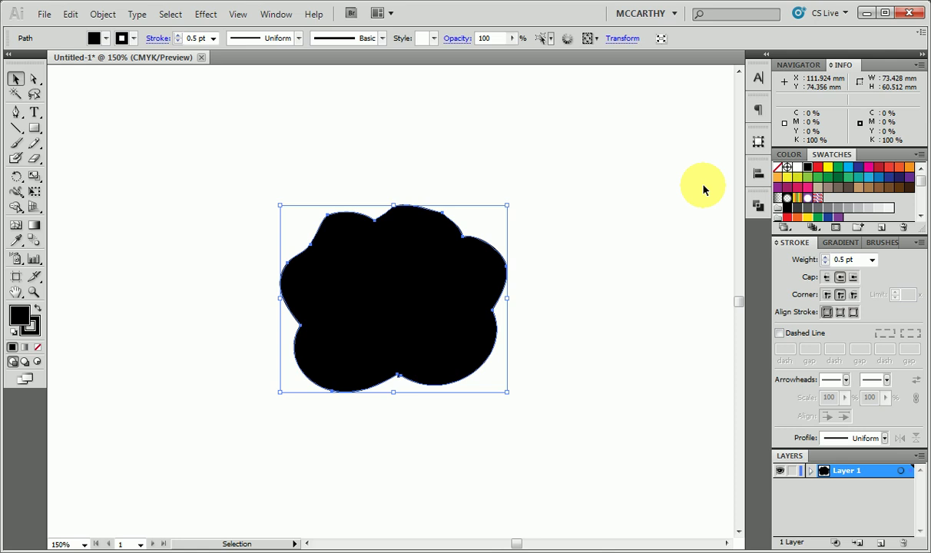
key(ctrl+shift+bracketleft)
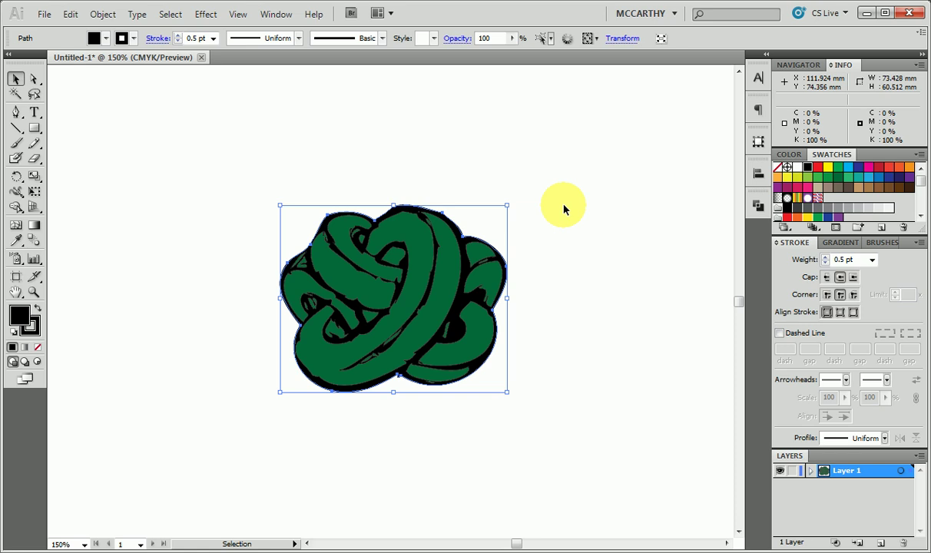
click(563, 209)
Examine the anchor points and curve handles of the large central loop at 400% zoom.
key(ctrl+plus)
key(ctrl+plus)
key(ctrl+plus)
click(36, 78)
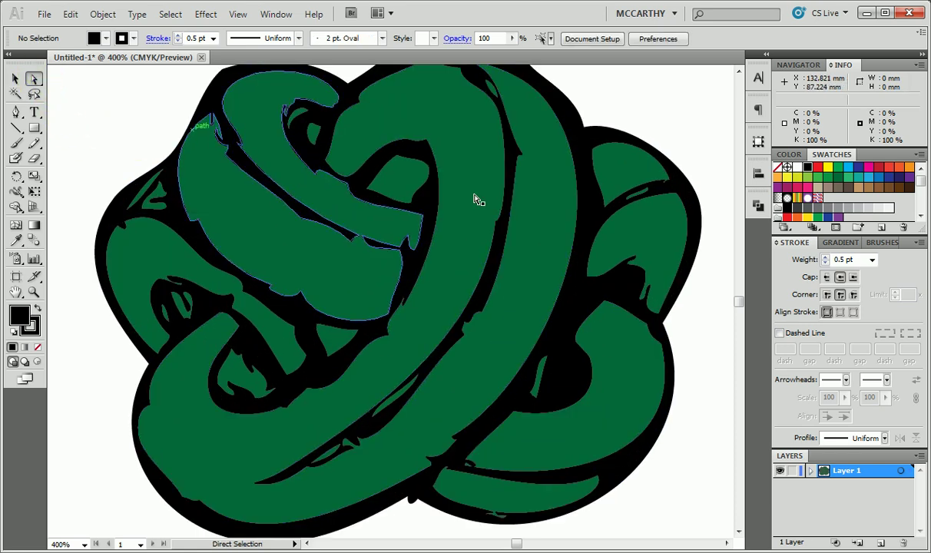
click(475, 177)
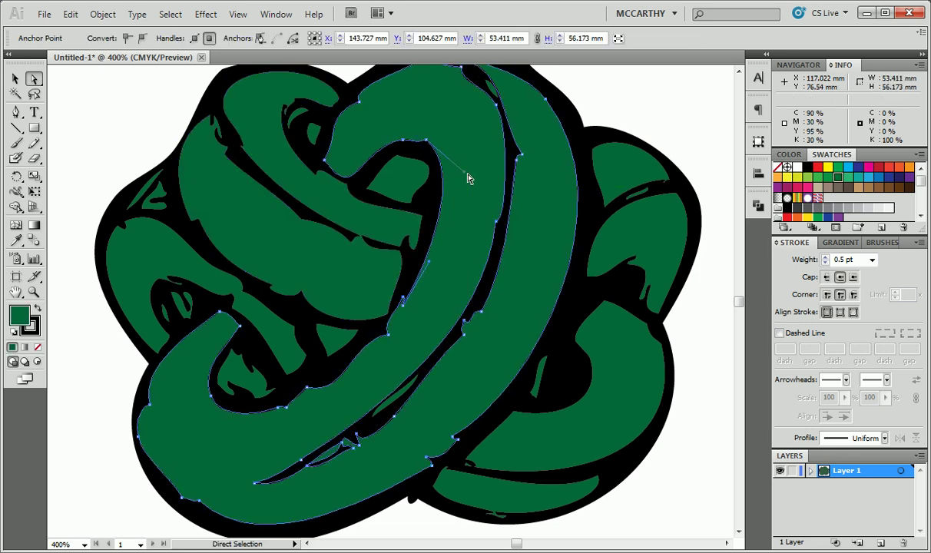
key(v)
click(153, 86)
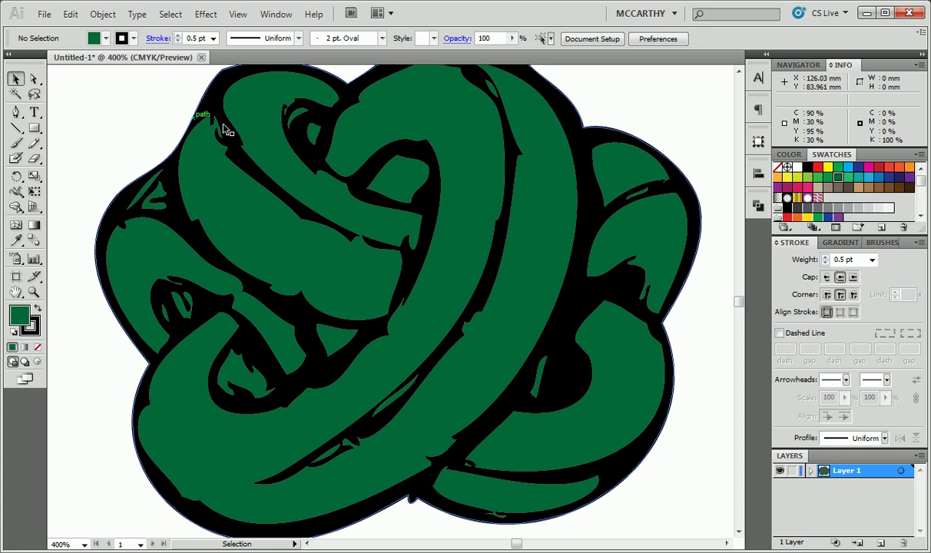
Recolor the upper-left band bright green (C 100, Y 100) and the right-hand loop segment light green (C 75, Y 100).
click(227, 130)
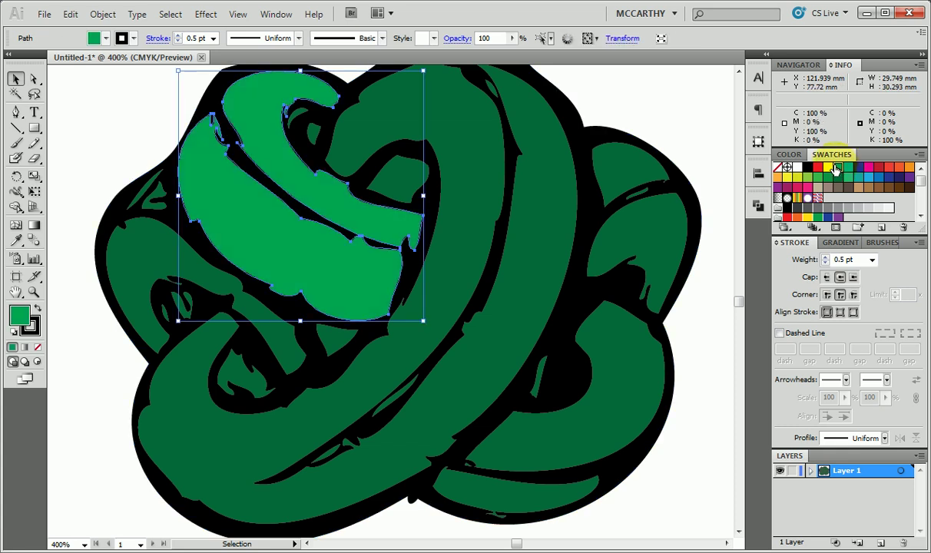
click(636, 243)
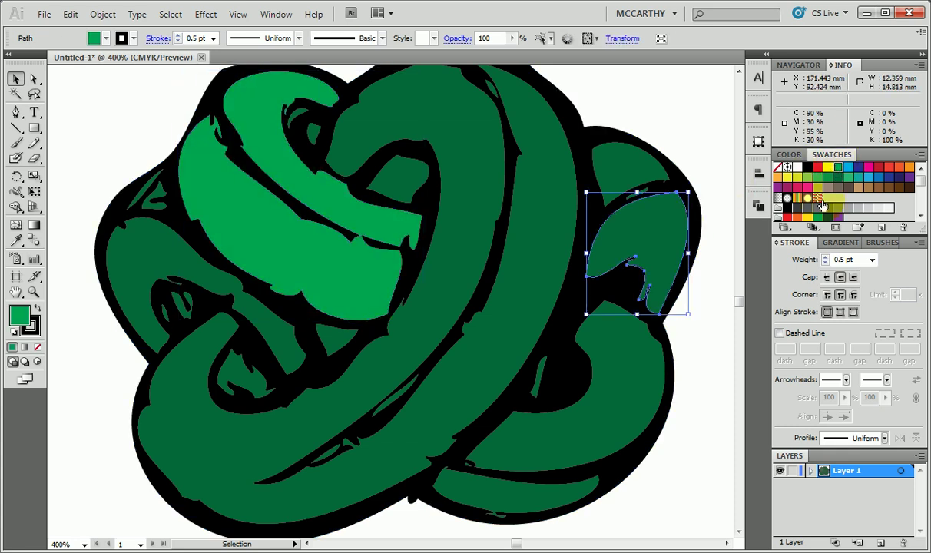
click(819, 177)
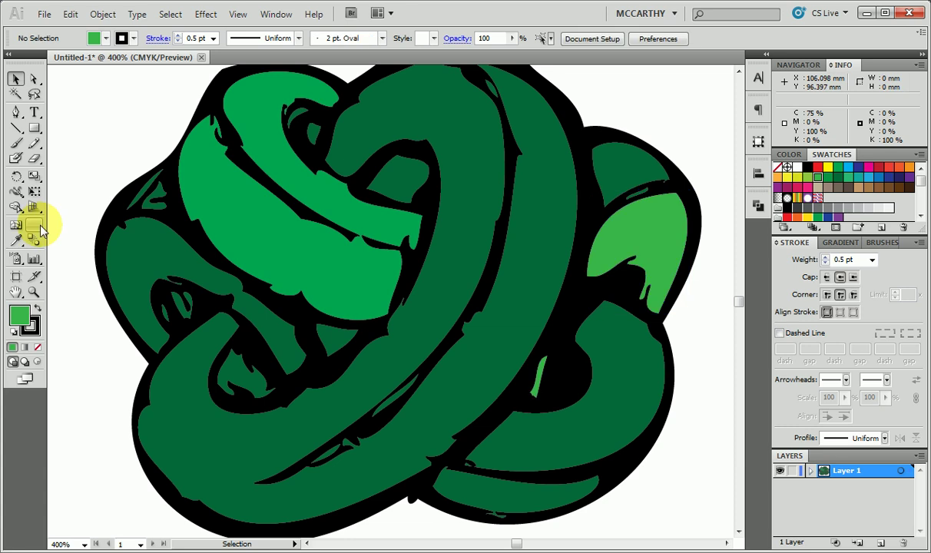
Try to apply a lengthwise gradient to the large central loop with the Gradient tool.
click(470, 103)
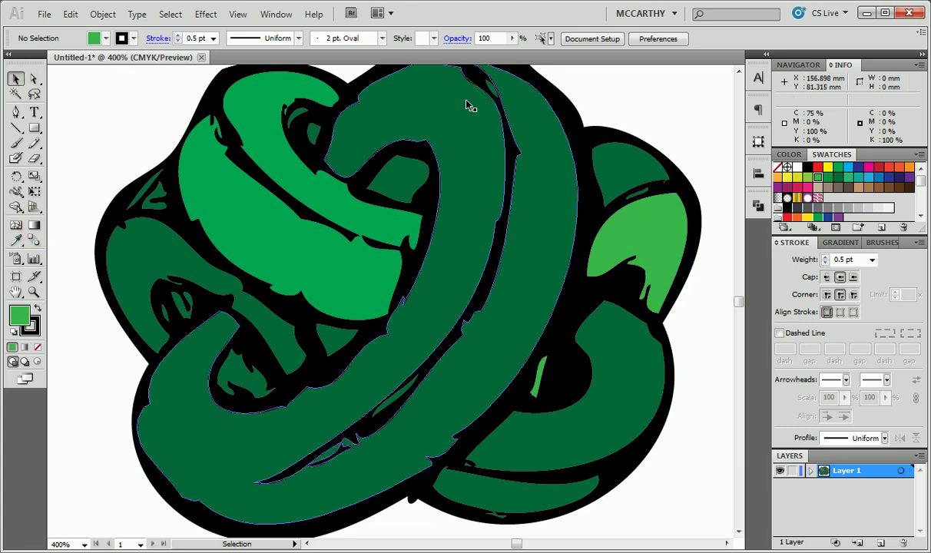
click(33, 225)
drag(464, 140, 445, 288)
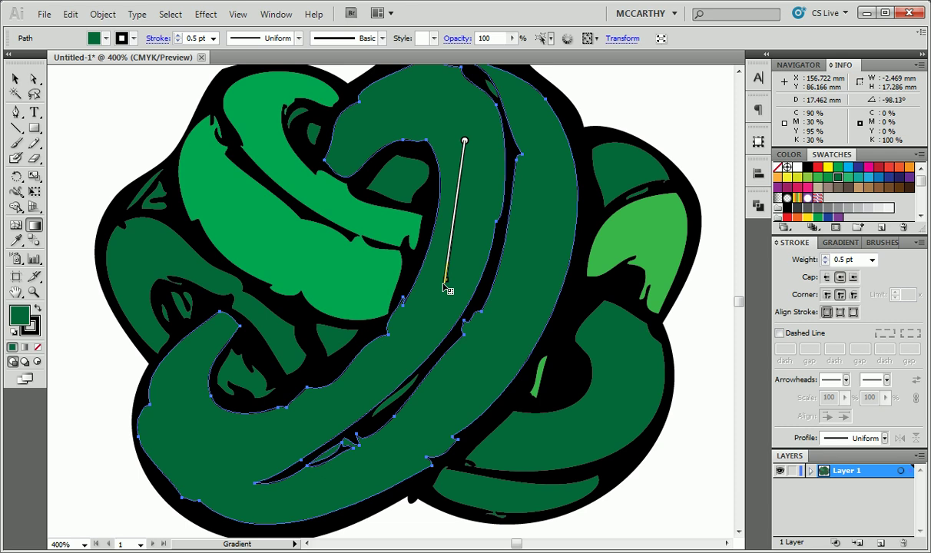
drag(446, 288, 438, 300)
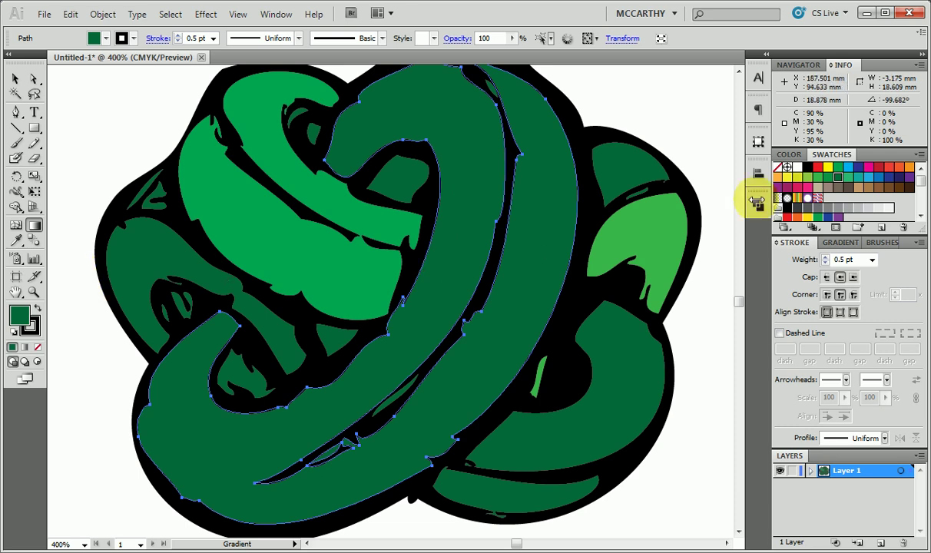
click(758, 203)
click(795, 253)
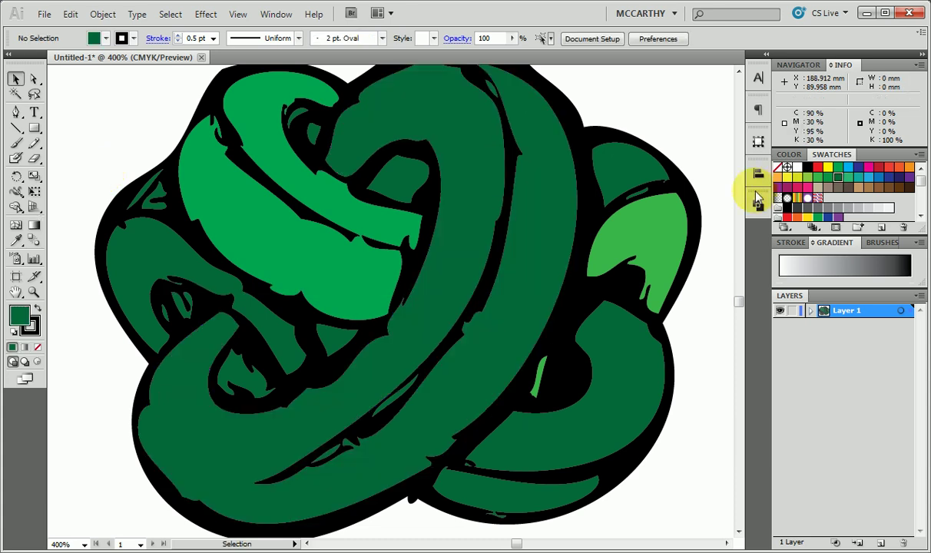
Switch to Photoshop and zoom in closely on the original sketch to examine its pixel edges.
scroll(522, 438, down, 1)
key(ctrl+minus)
key(ctrl+minus)
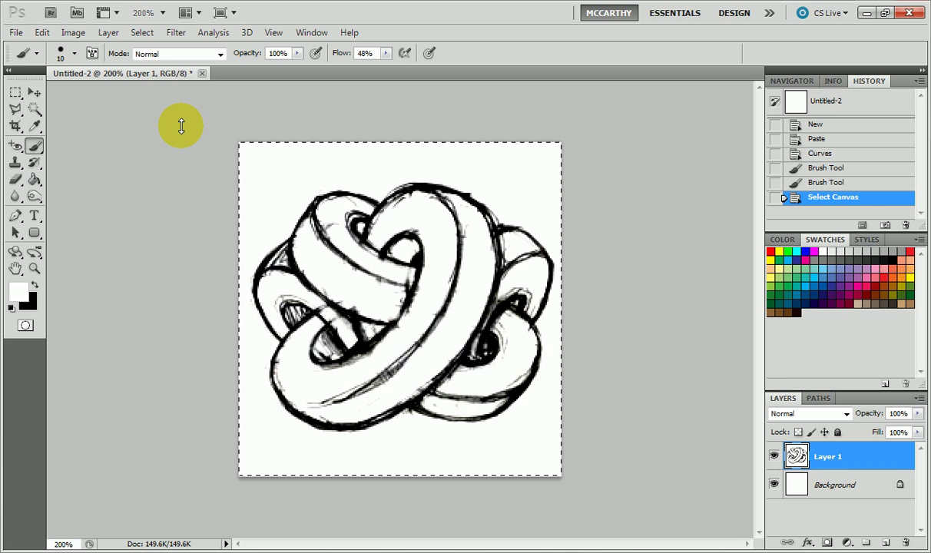
key(ctrl+plus)
key(ctrl+plus)
key(ctrl+plus)
key(ctrl+plus)
key(ctrl+plus)
key(ctrl+plus)
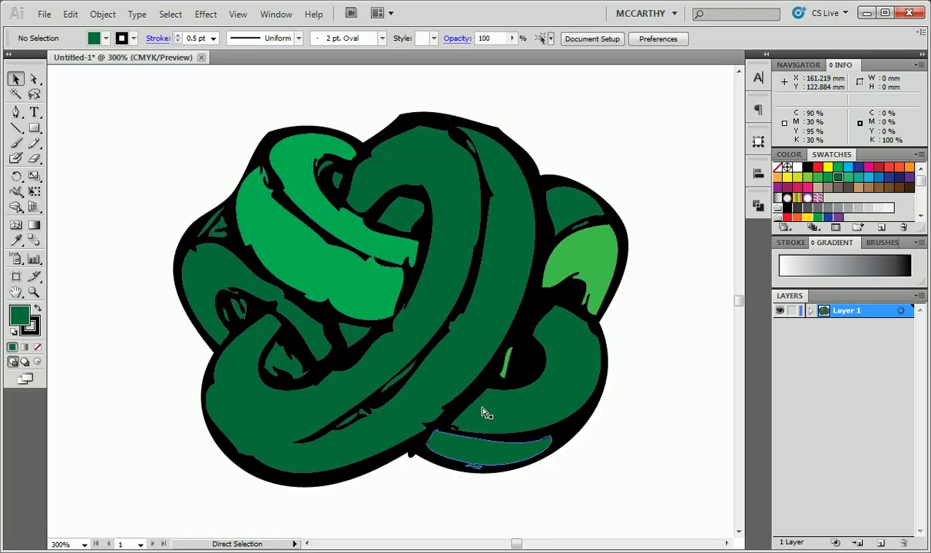
Examine the vector edges beside the central loop in Illustrator at up to 3200% zoom, and return to 100%.
scroll(515, 369, up, 4)
scroll(681, 400, up, 1)
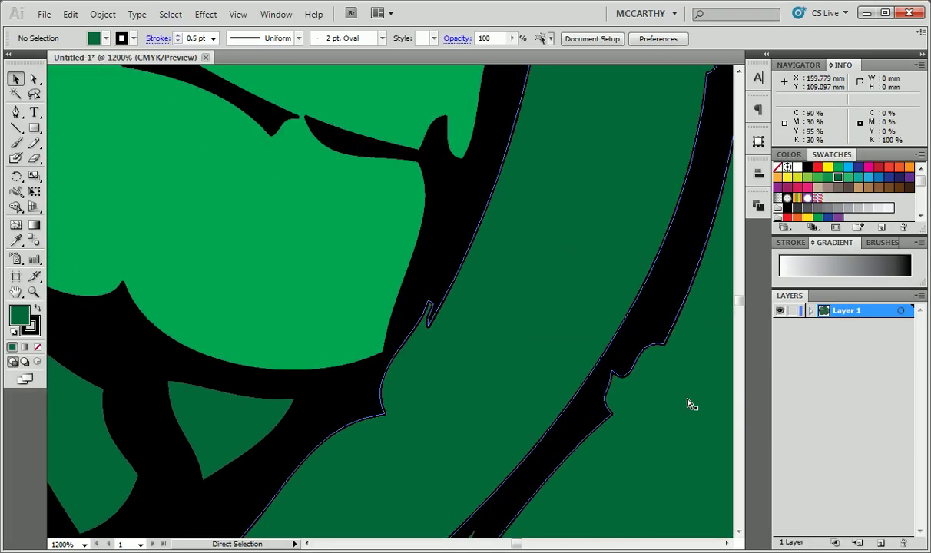
scroll(689, 404, up, 3)
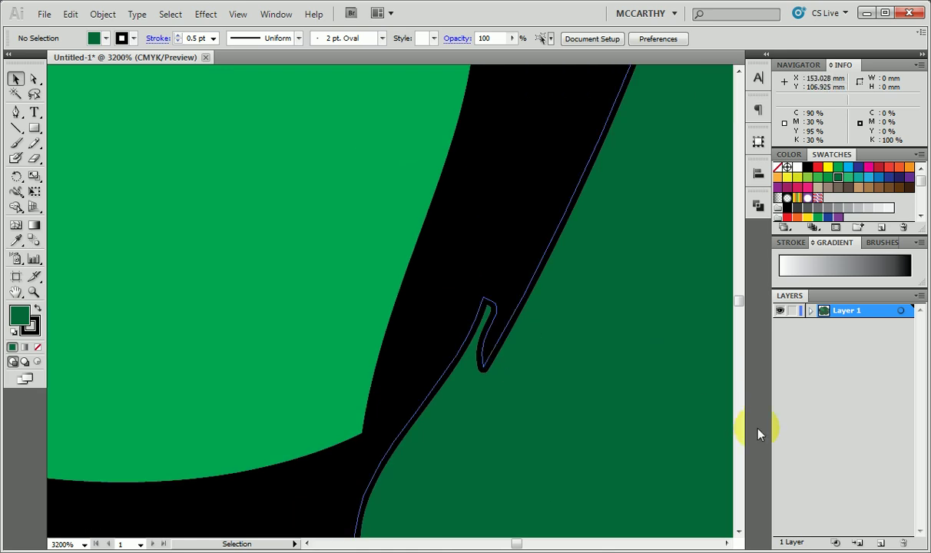
scroll(707, 413, down, 3)
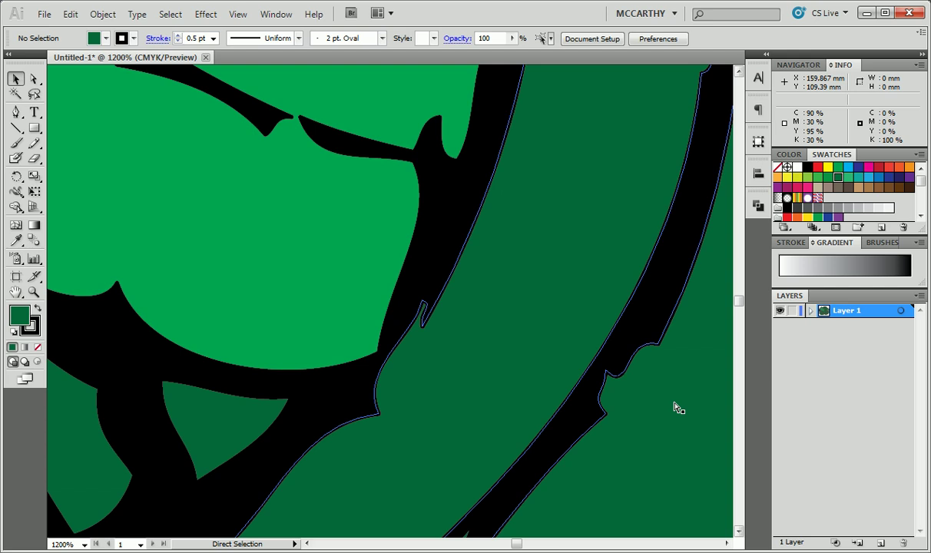
key(ctrl+1)
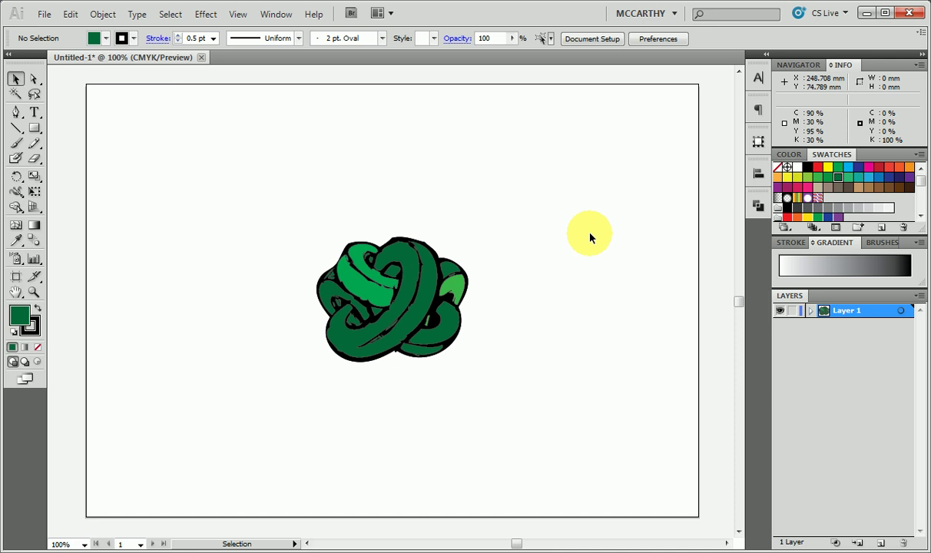
Examine the file formats available for exporting the artwork, including JPEG (*.JPG), and leave without exporting.
click(44, 14)
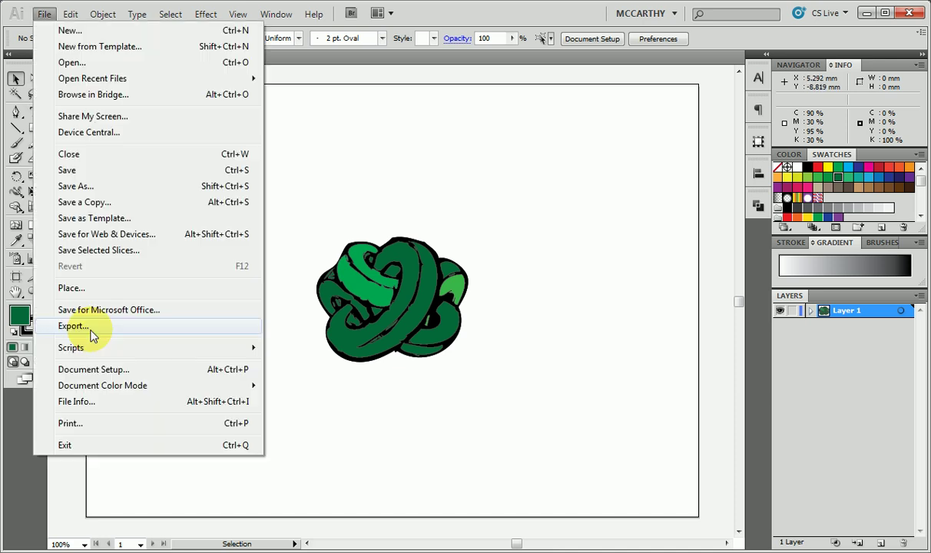
click(91, 328)
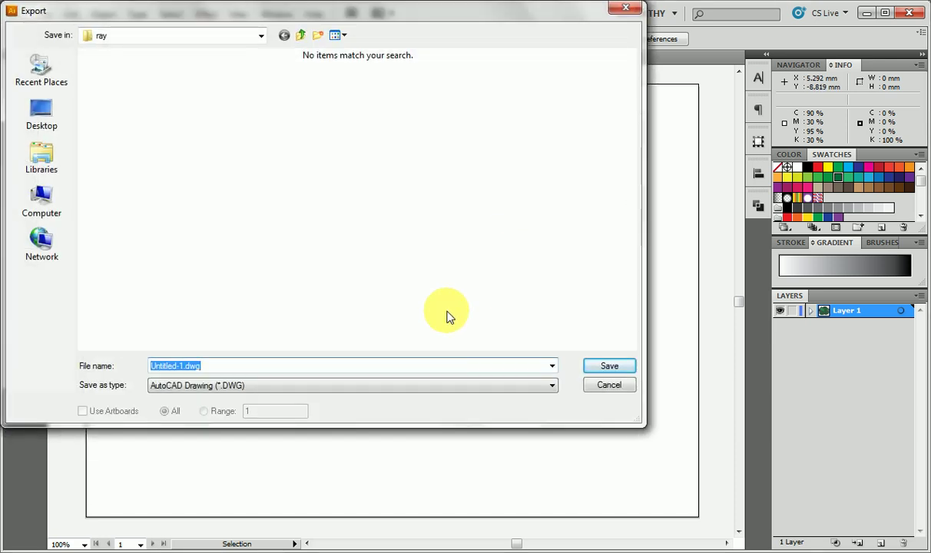
click(536, 386)
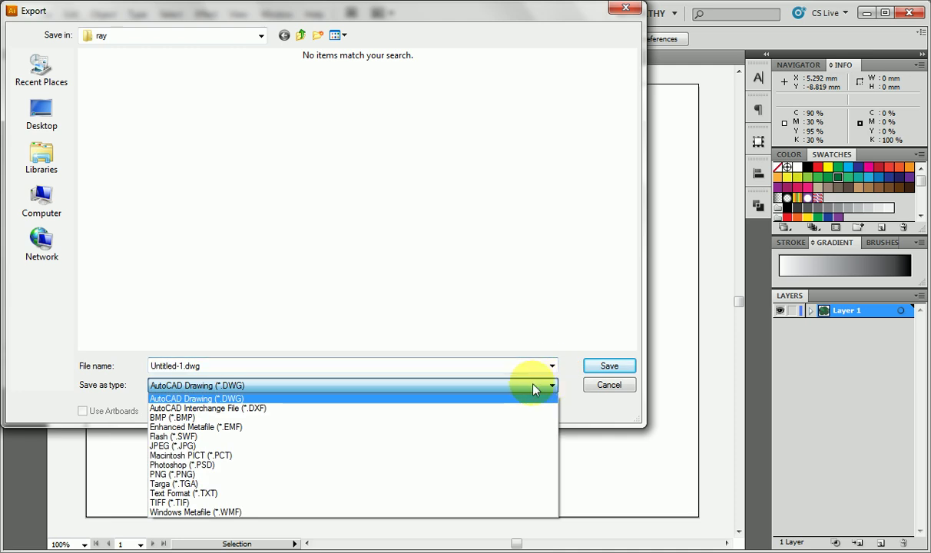
click(307, 446)
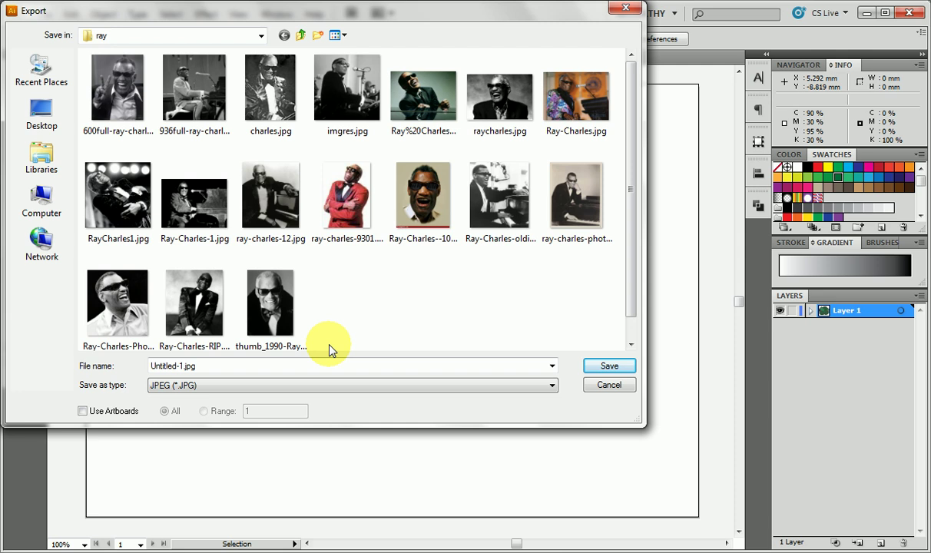
key(Escape)
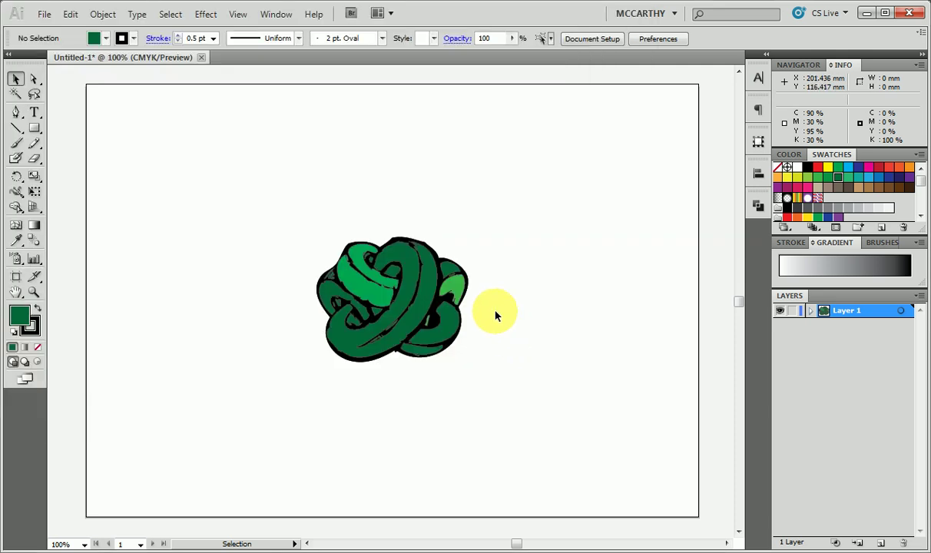